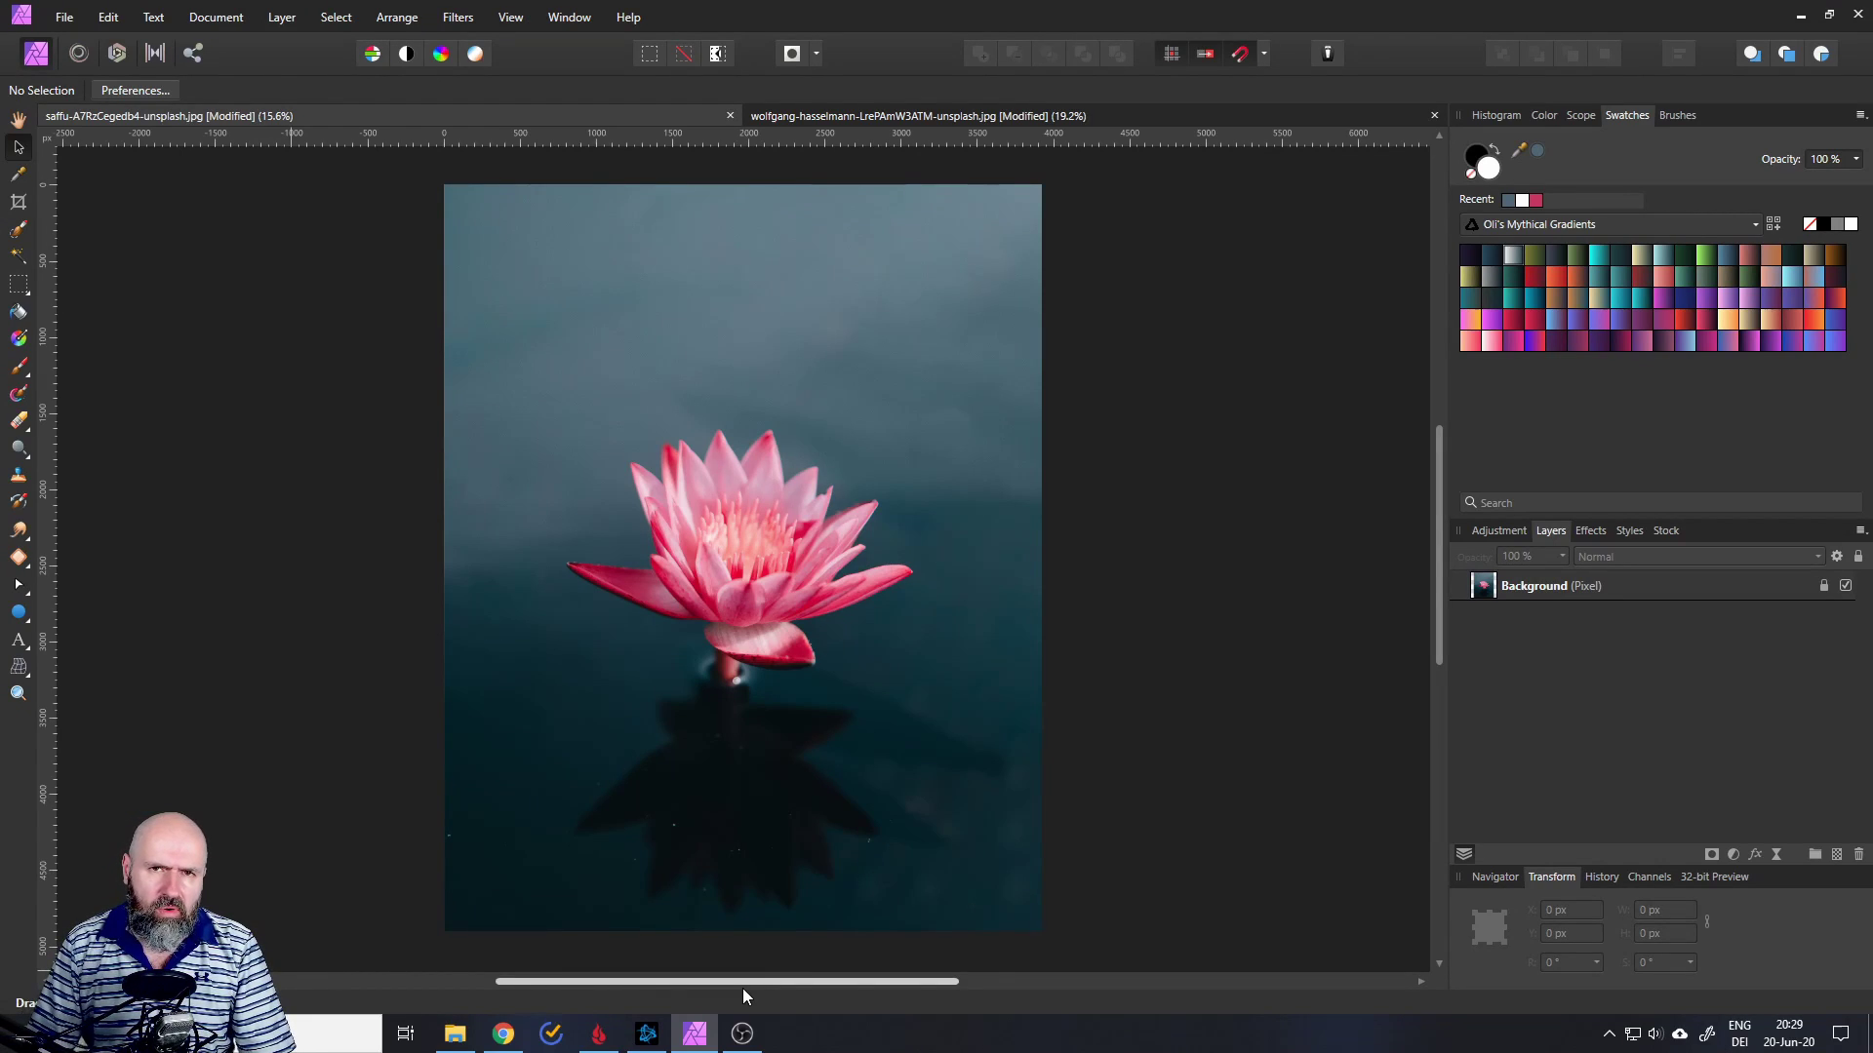
# Try a square crop of the lotus photo with the Crop Tool, then undo it
pyautogui.click(17, 202)
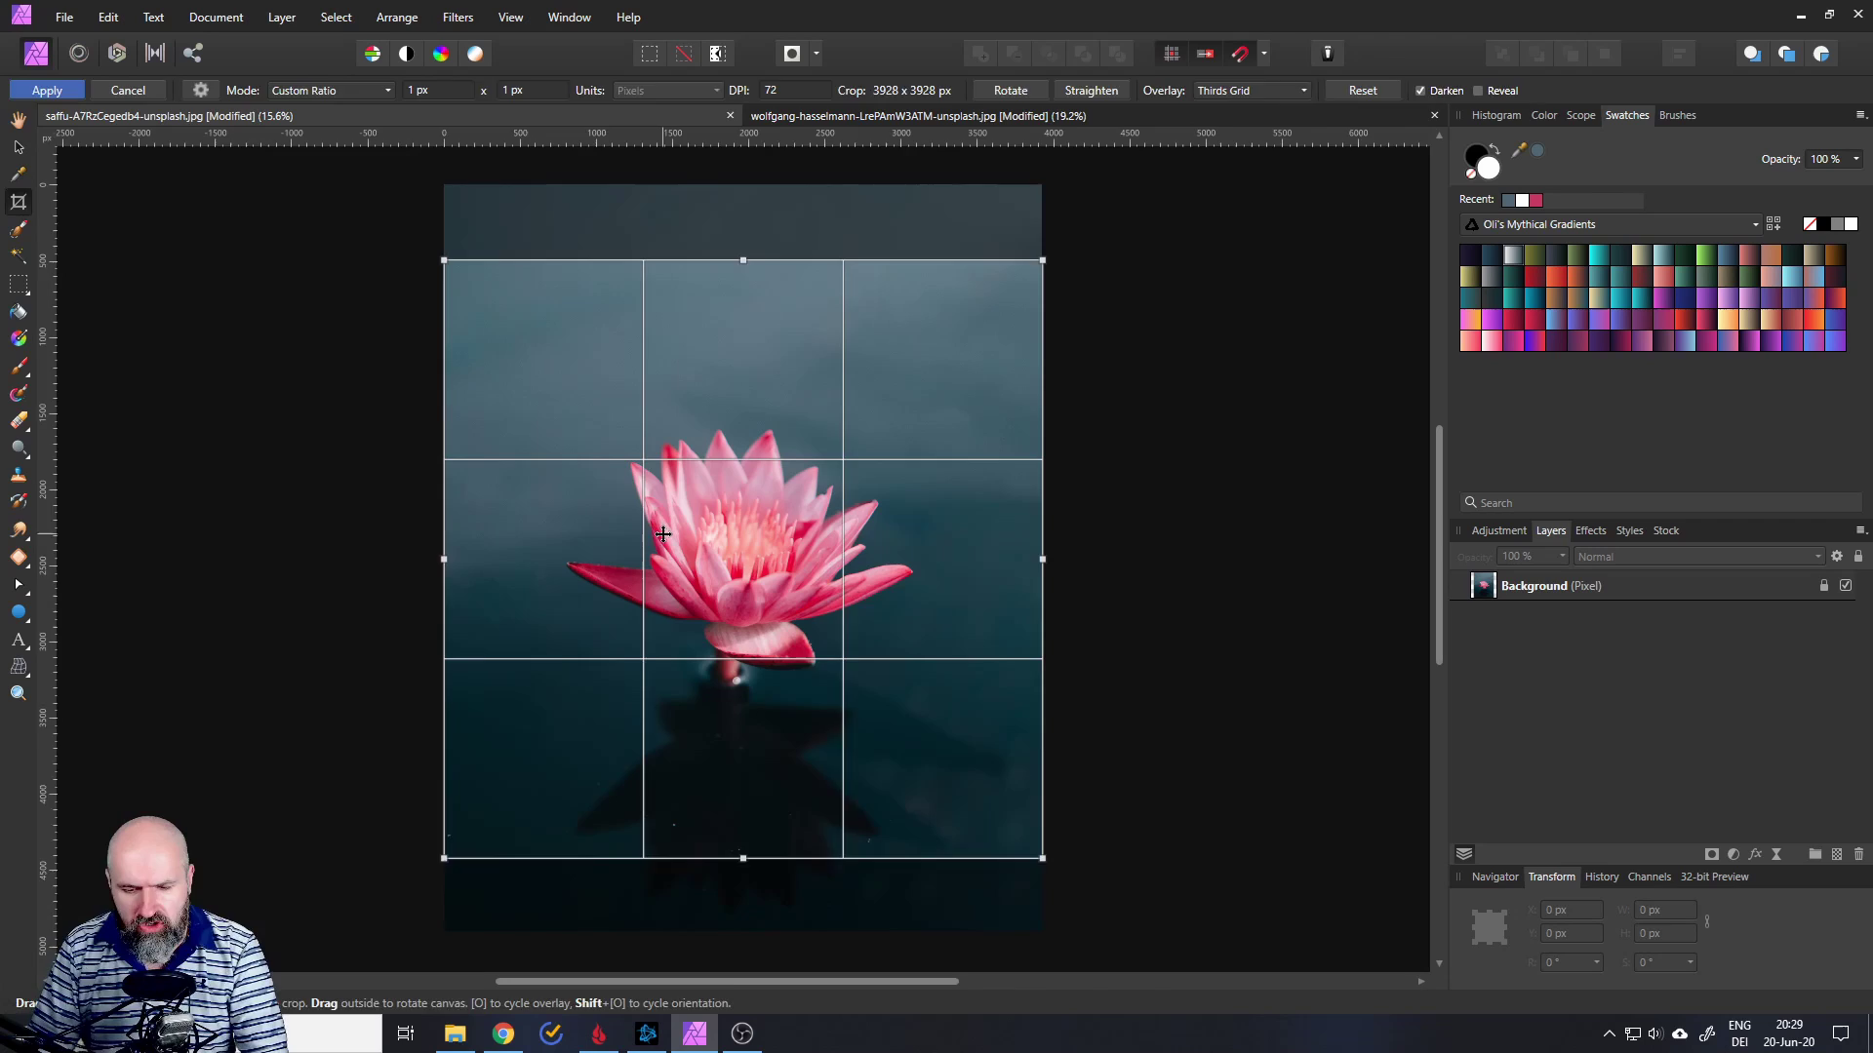
pyautogui.press('h')
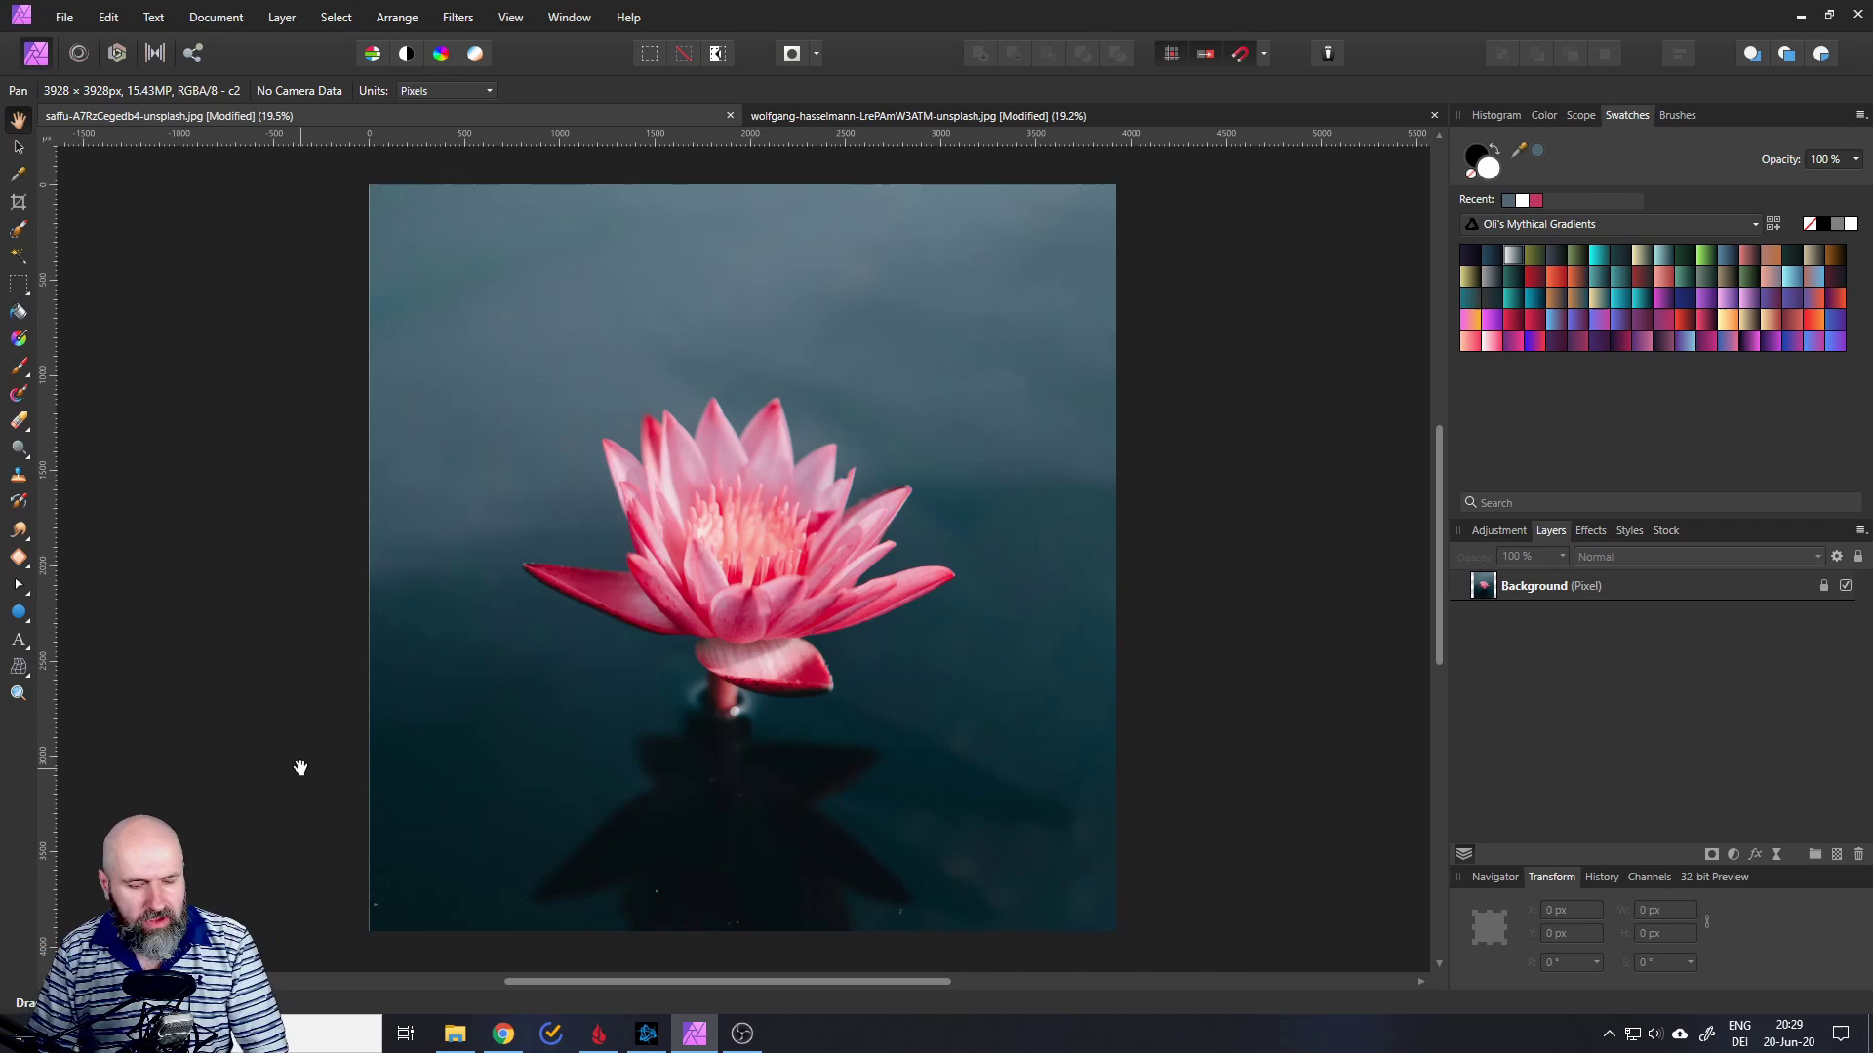
pyautogui.hotkey('ctrl', 'z')
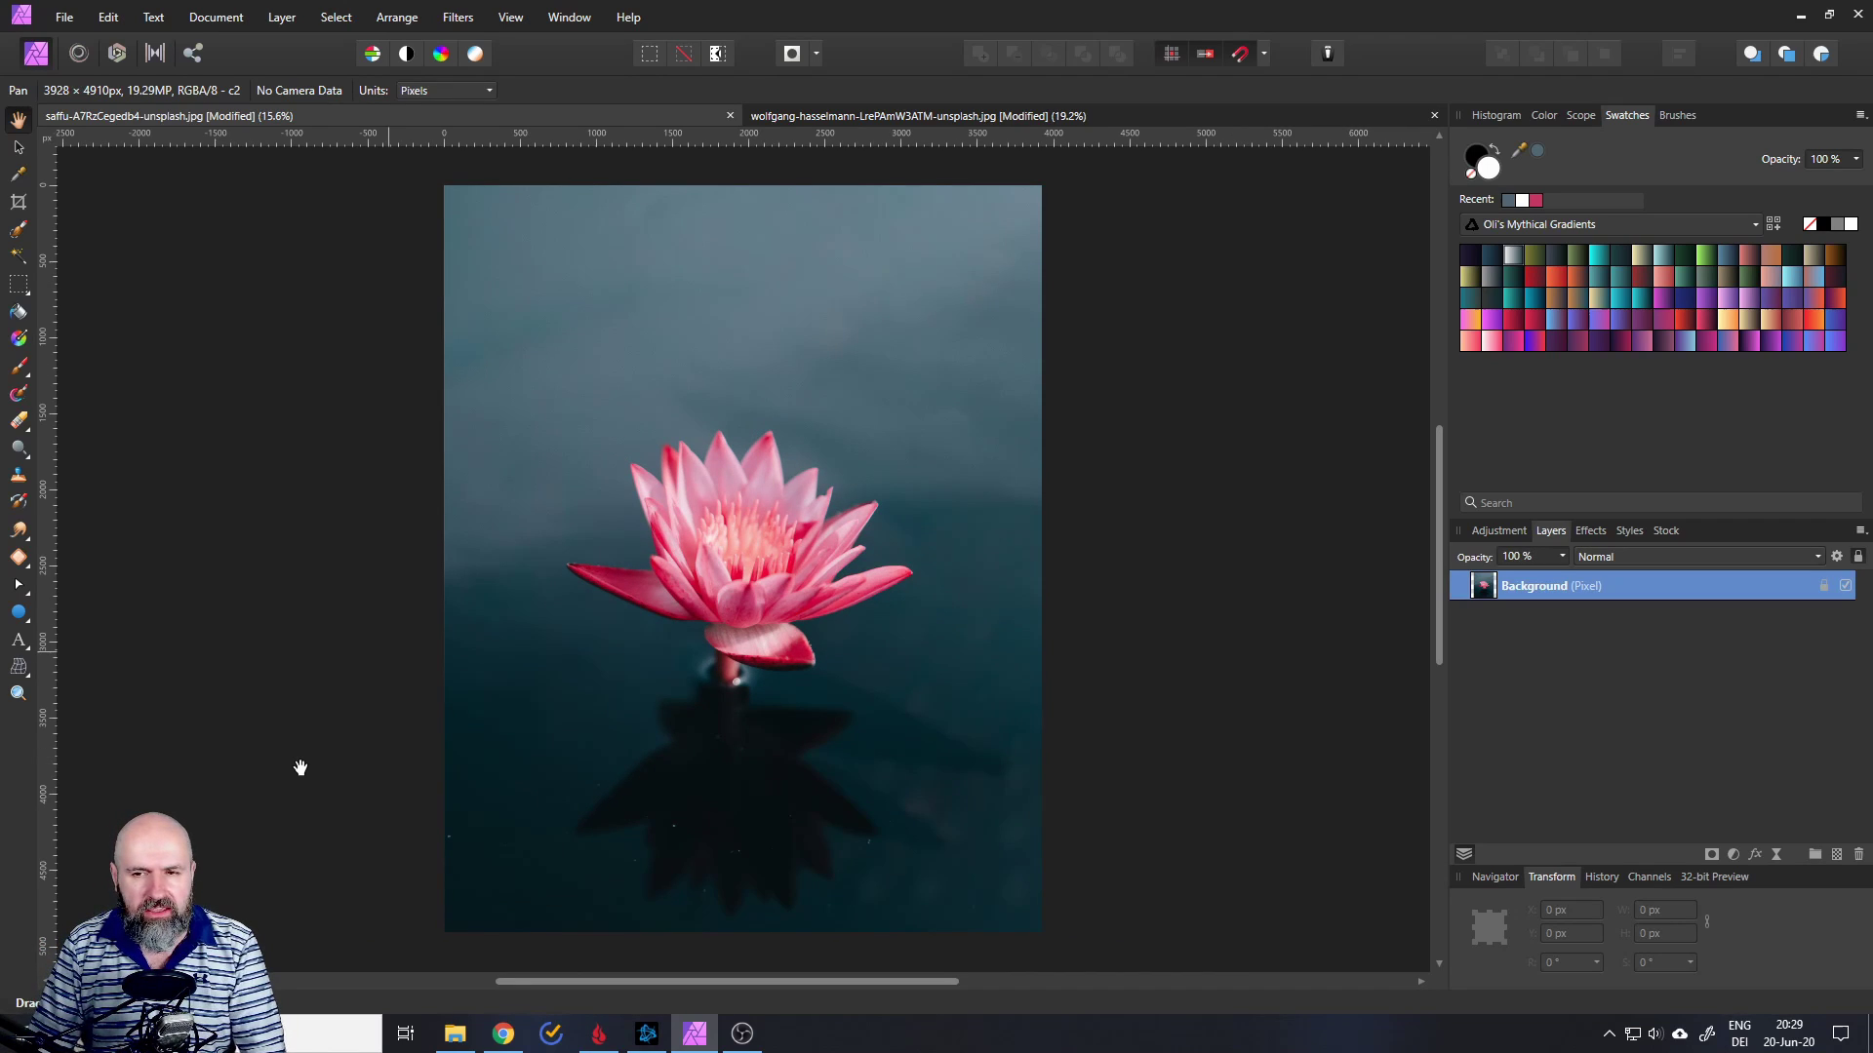
# Drag the crop corners outward to a 4910 × 4910 px square and apply it
pyautogui.click(18, 204)
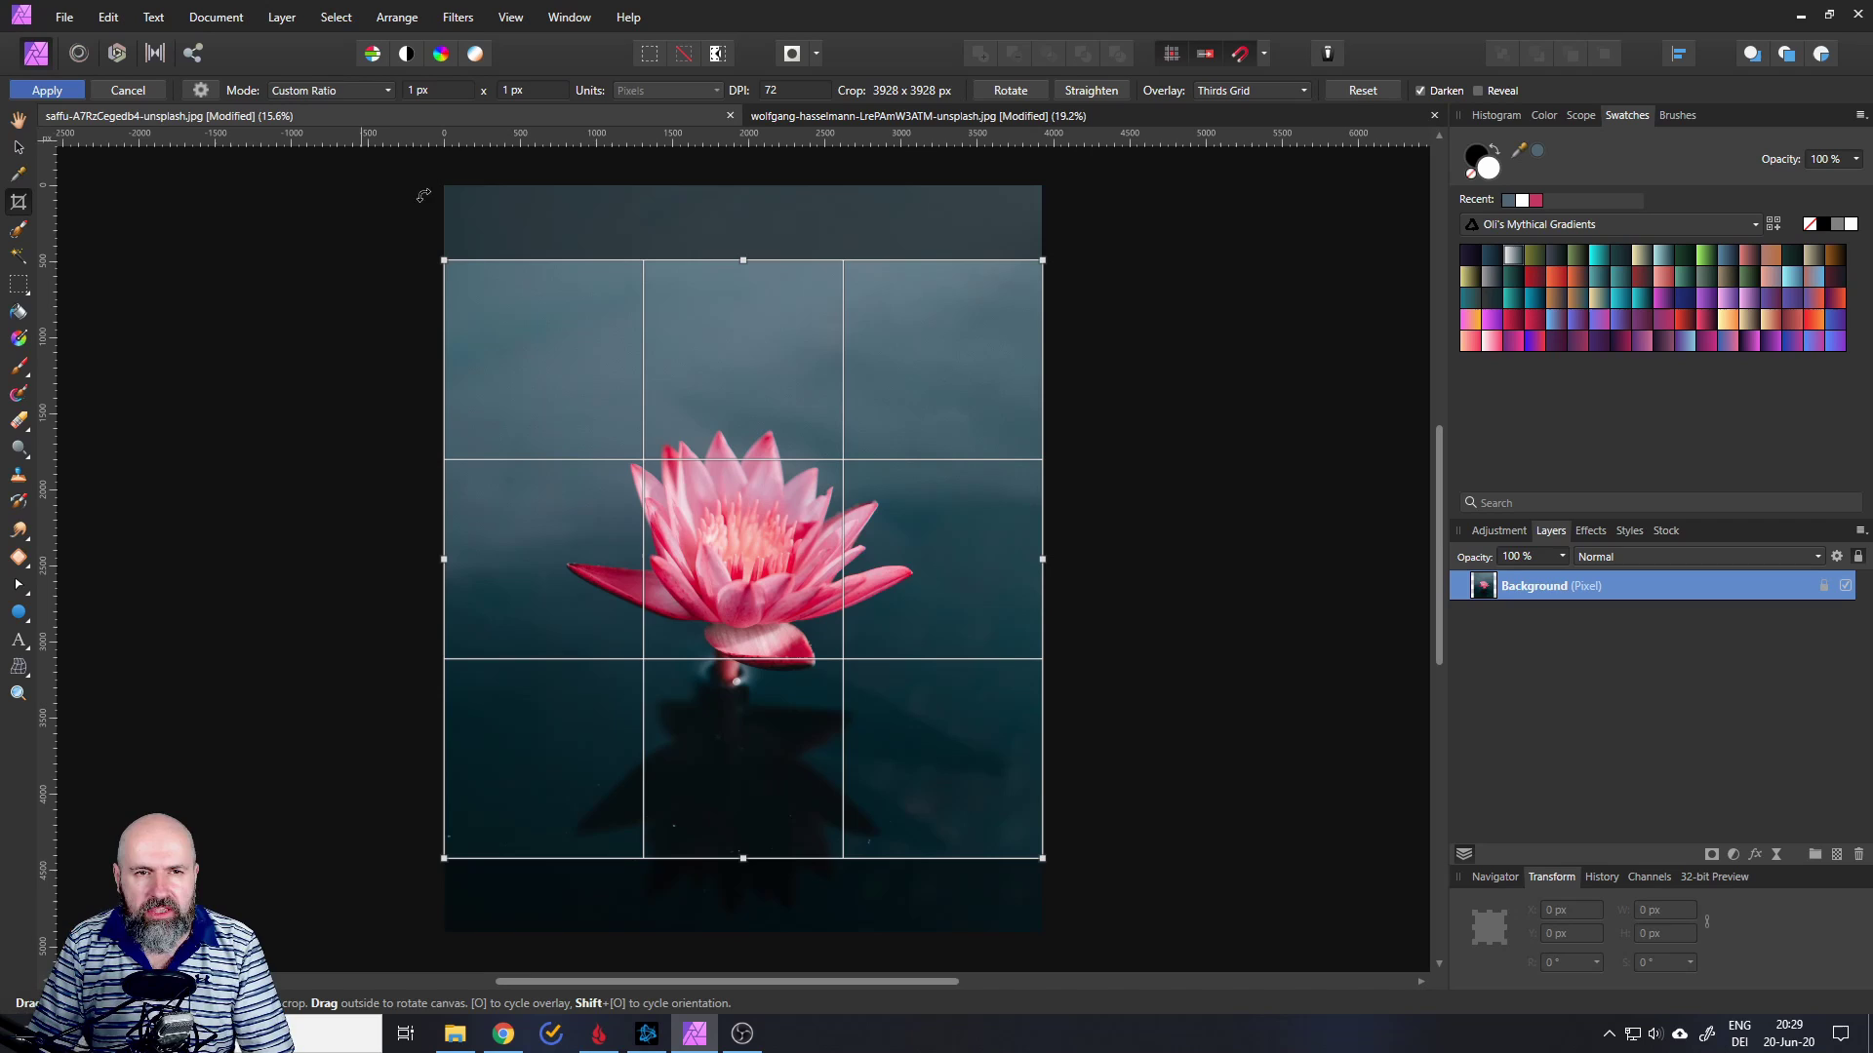
pyautogui.moveTo(438, 260); pyautogui.dragTo(369, 185)
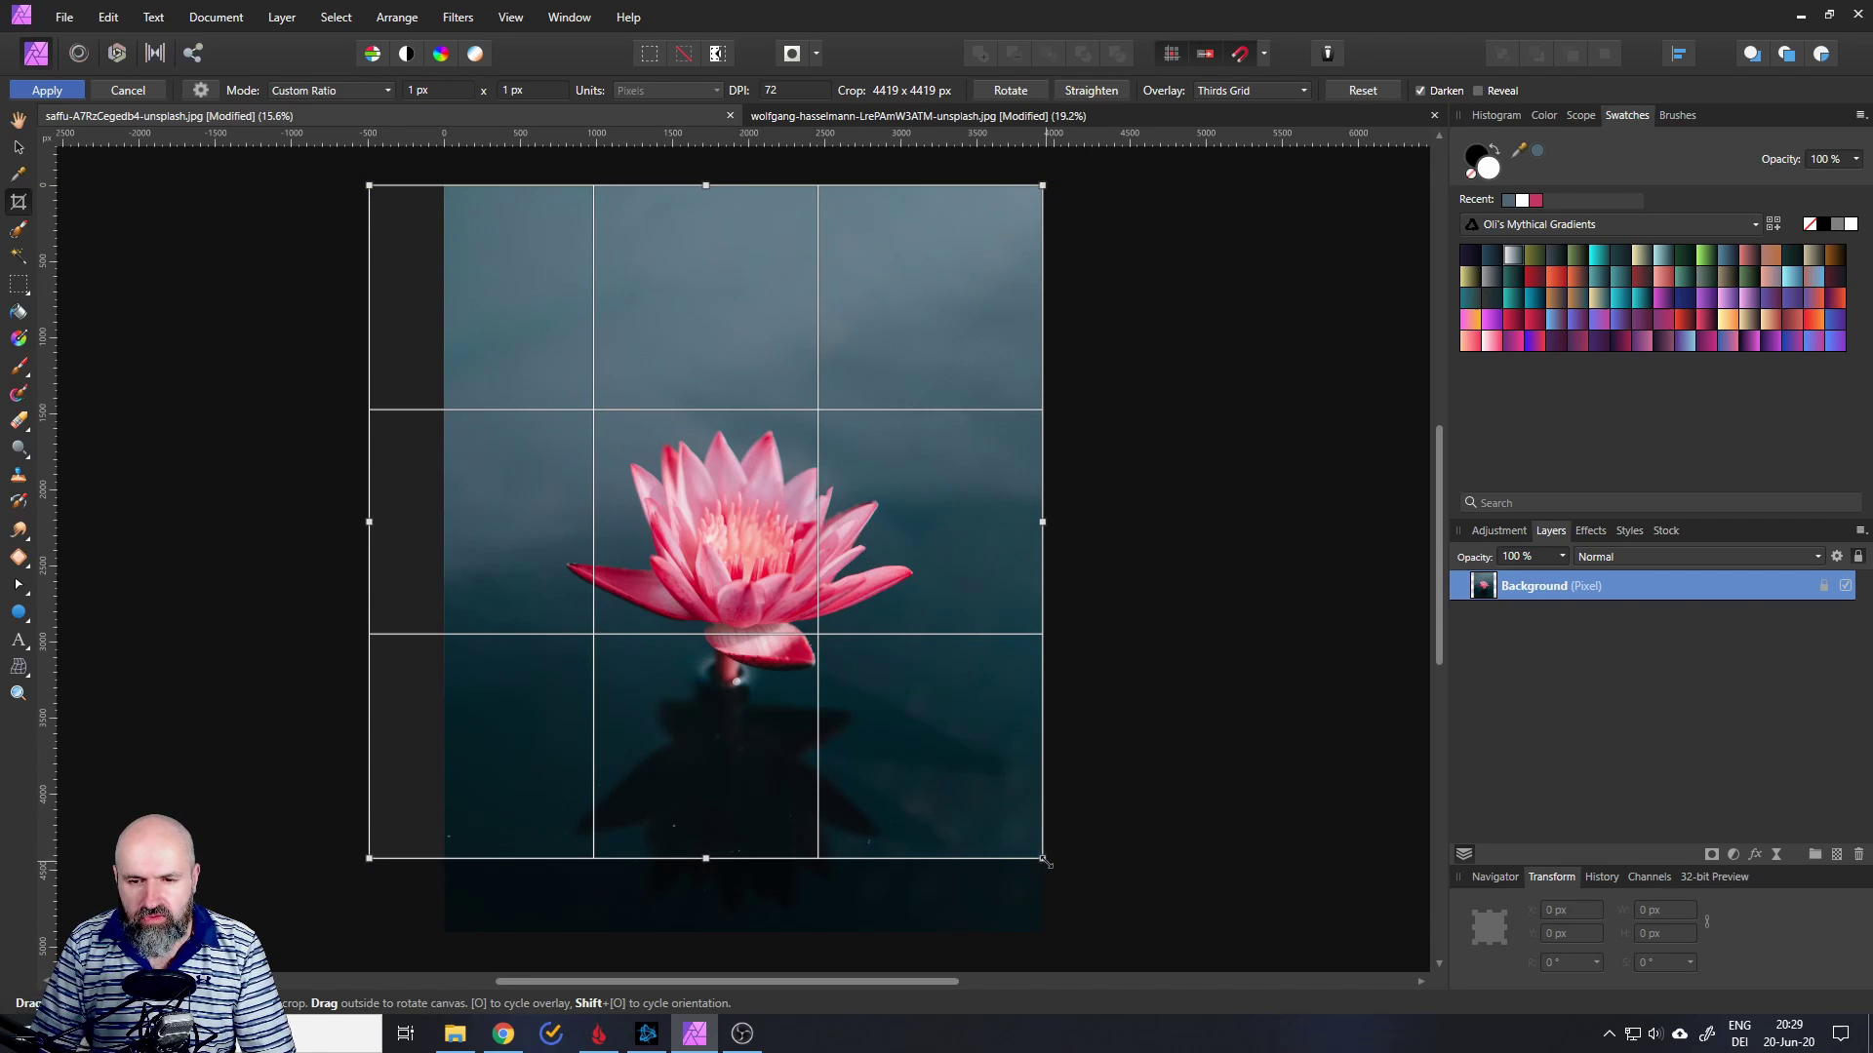
pyautogui.moveTo(1044, 860); pyautogui.dragTo(1117, 934)
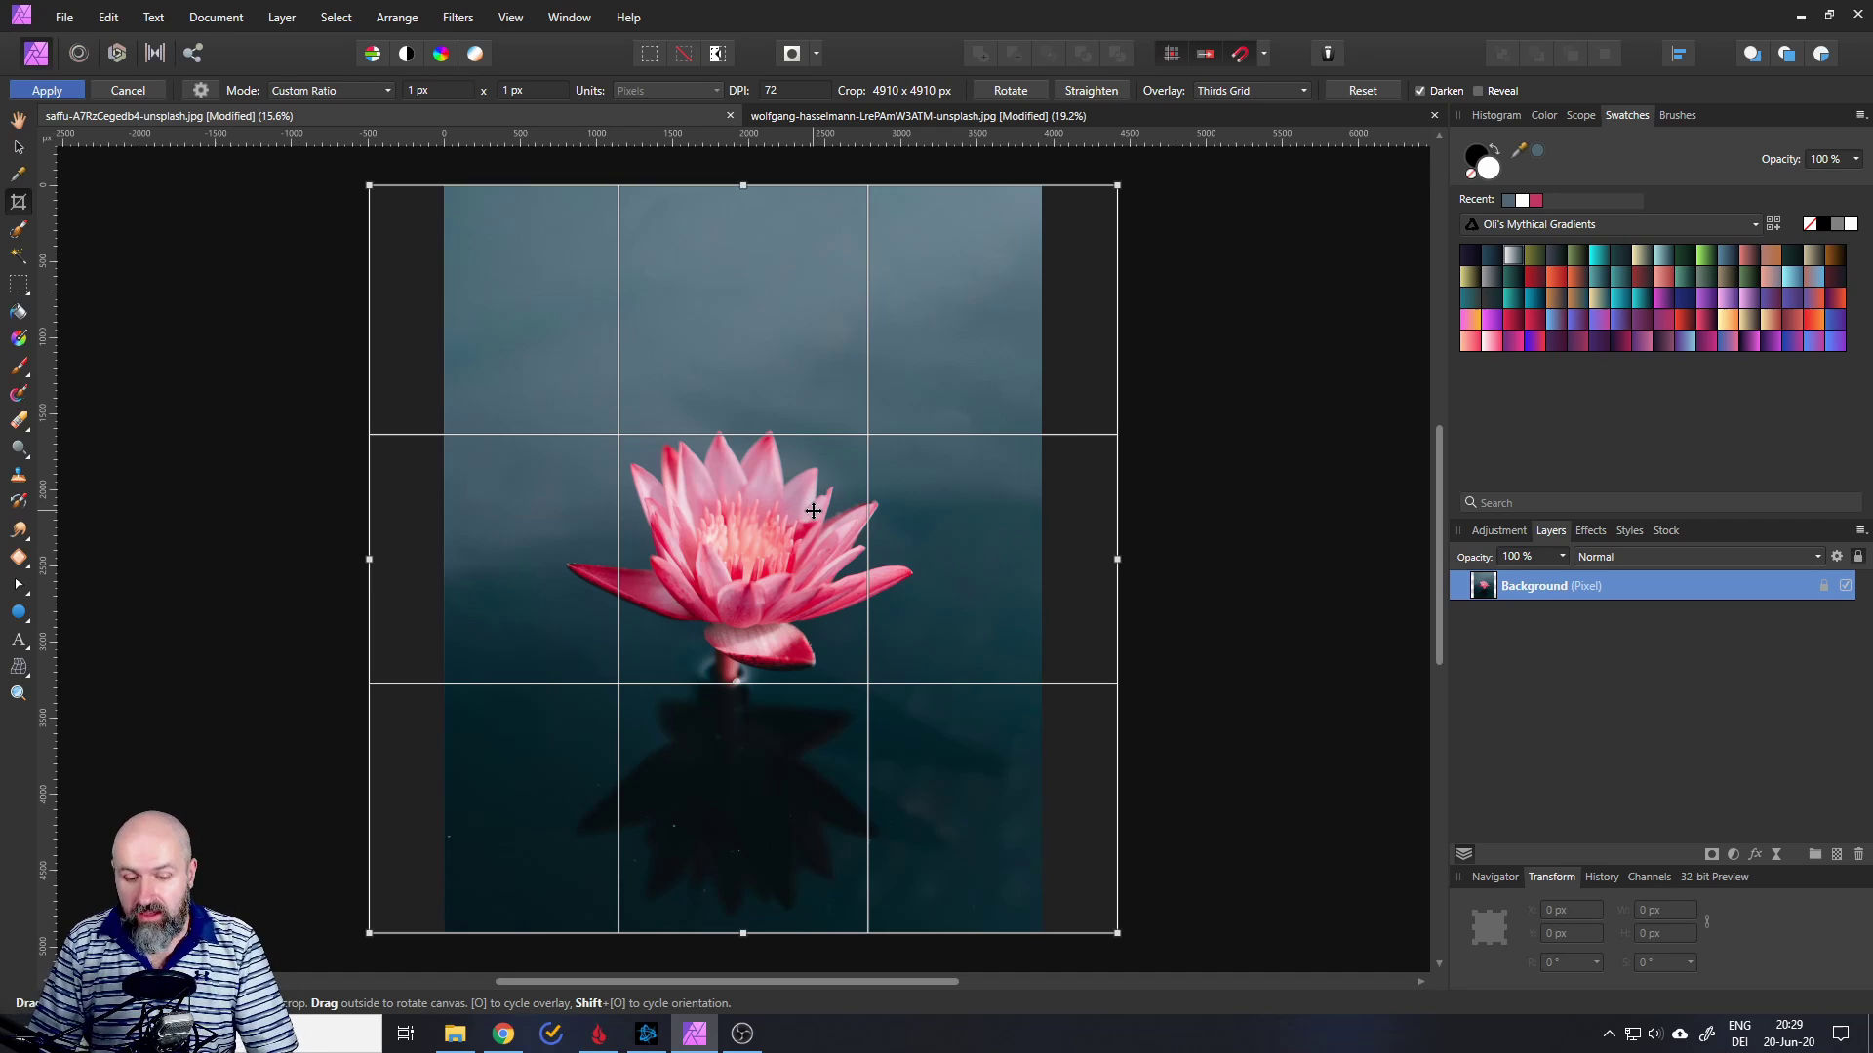
pyautogui.press('Return')
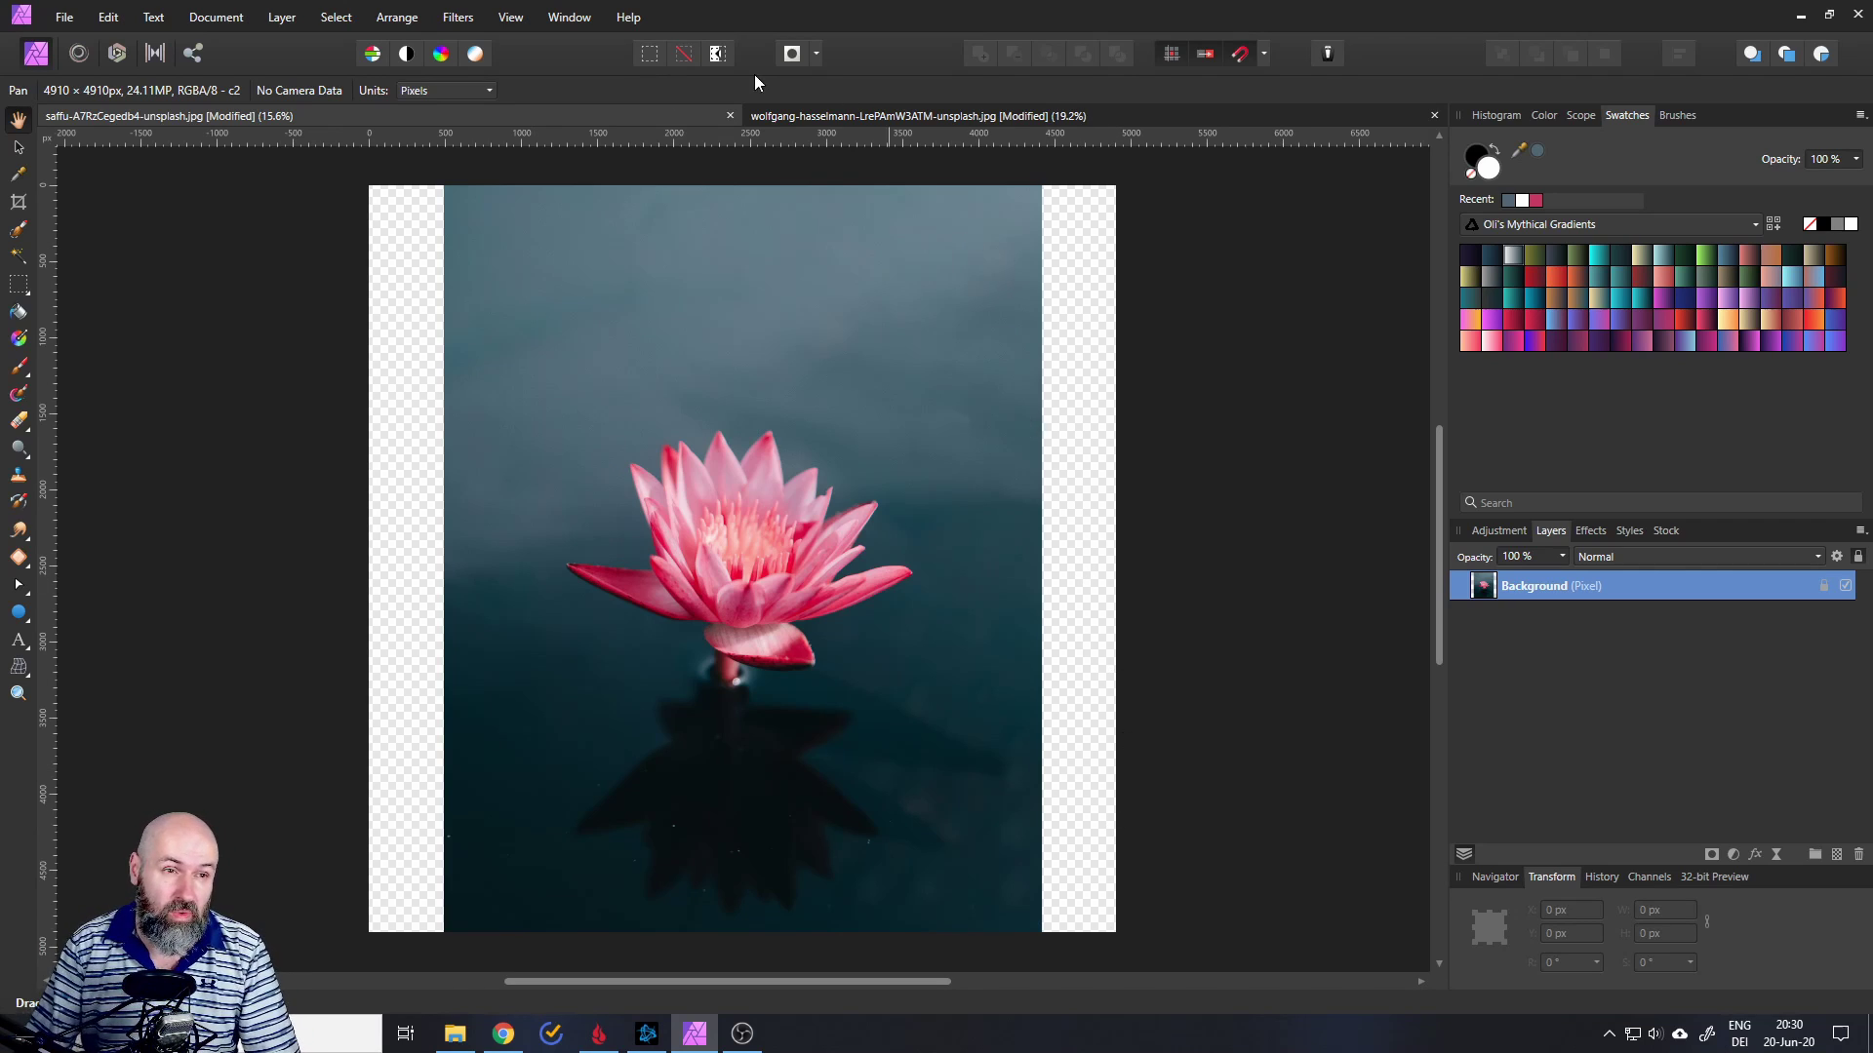
# Draw a full-height 1271 px rectangular marquee over the left transparent strip and the photo's edge
pyautogui.click(23, 295)
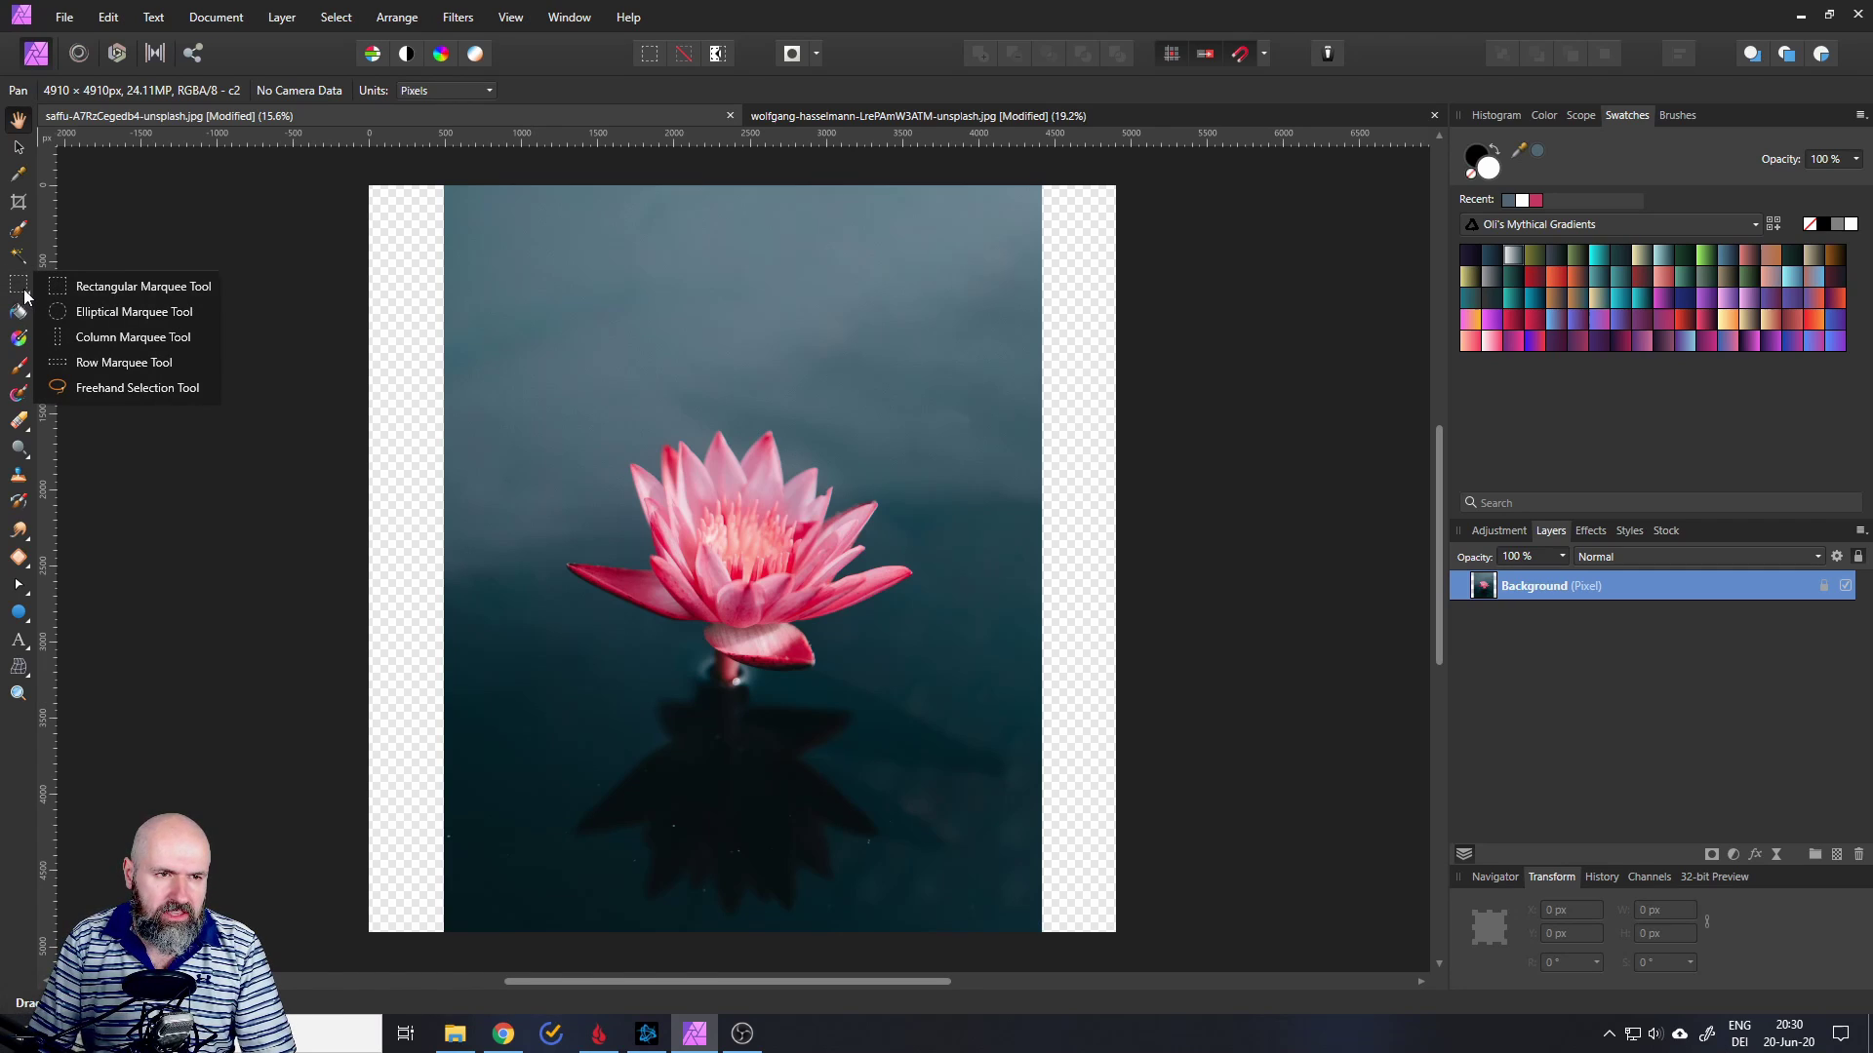
pyautogui.click(93, 291)
pyautogui.moveTo(333, 170); pyautogui.dragTo(563, 923)
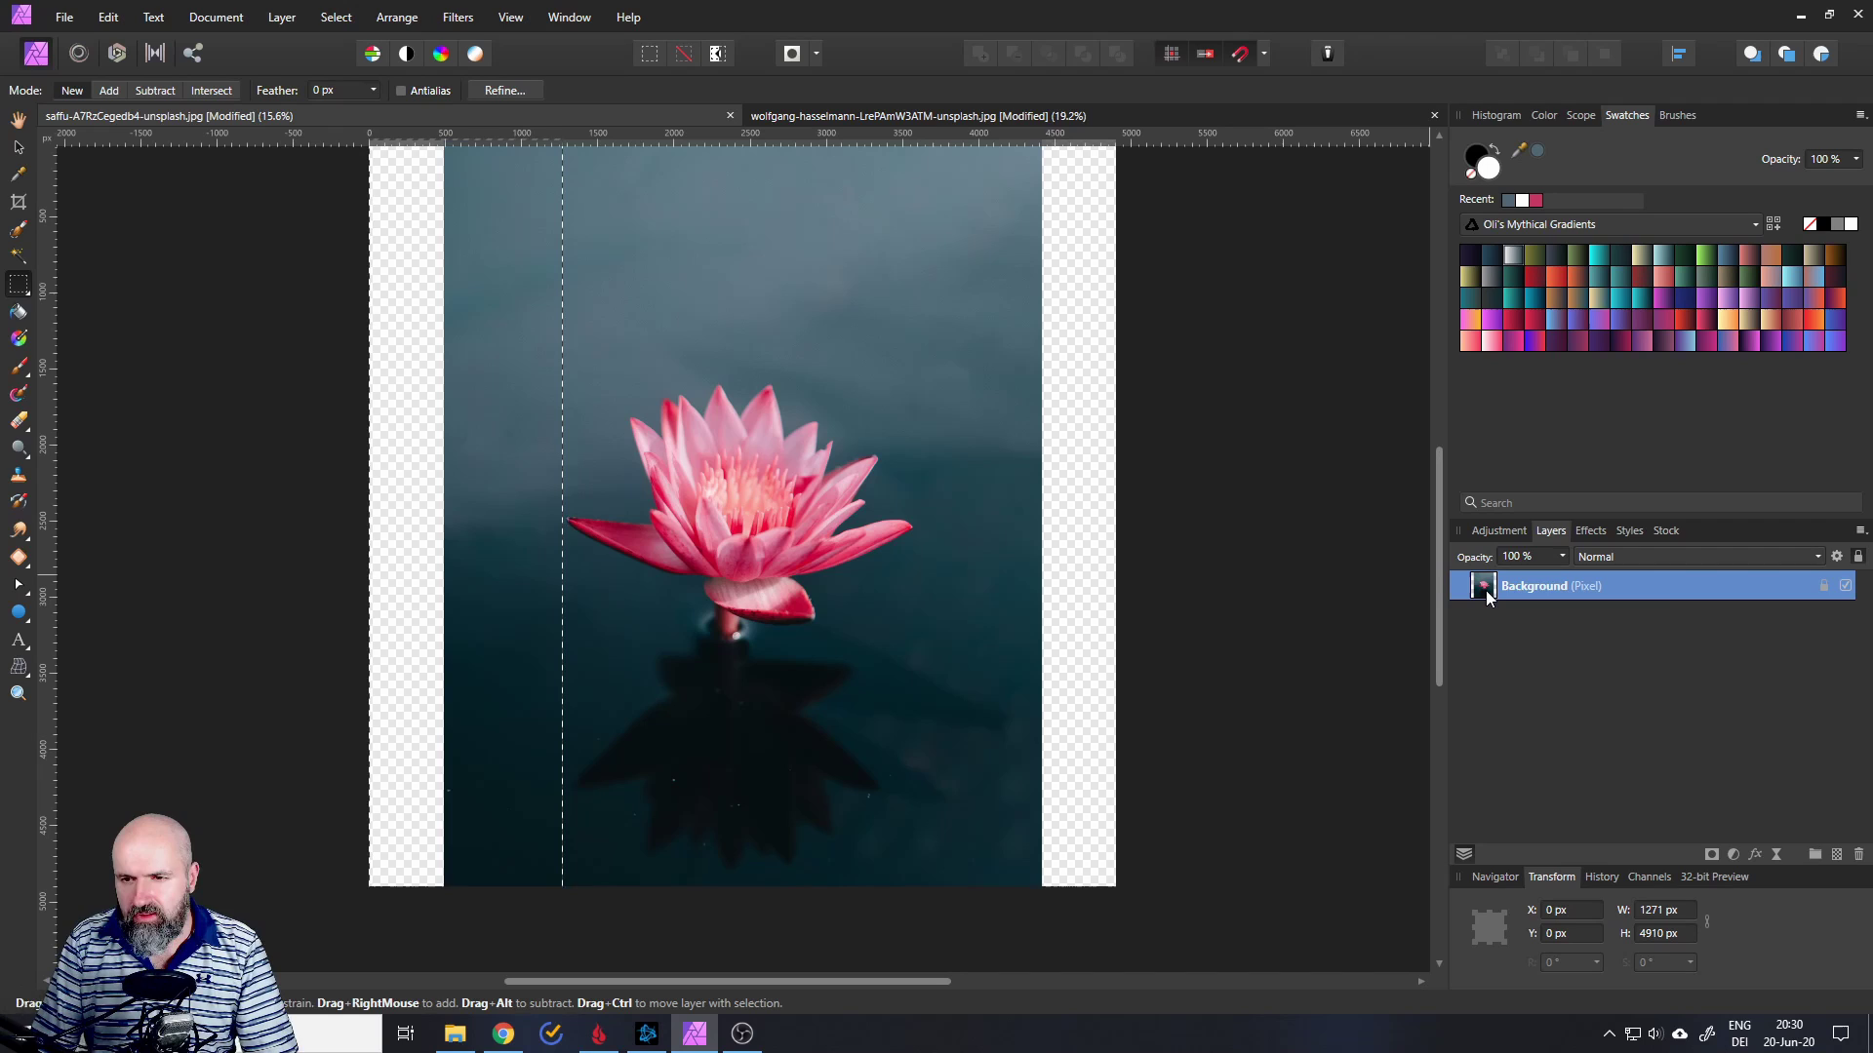
pyautogui.scroll(1, 1250, 585)
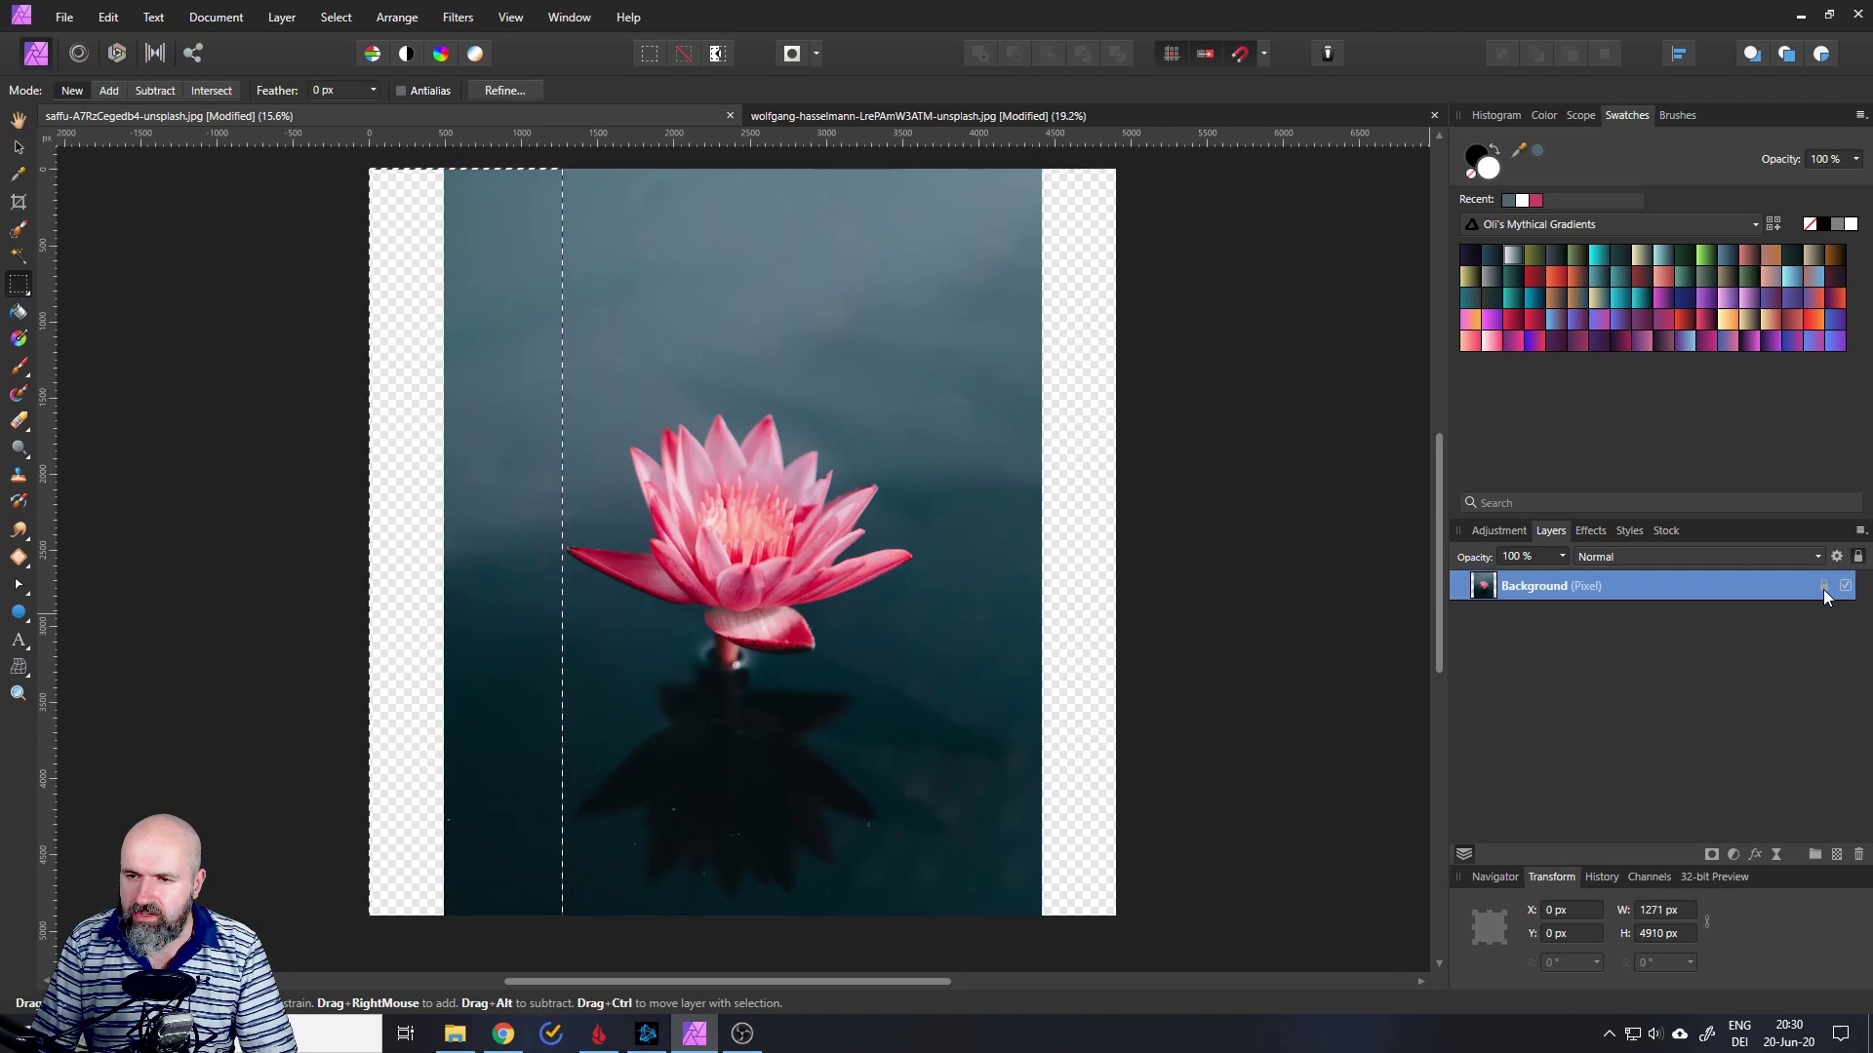
# Use the Move Tool to stretch the selected left strip across the empty left area, widening the layer to 4428 px
pyautogui.click(16, 149)
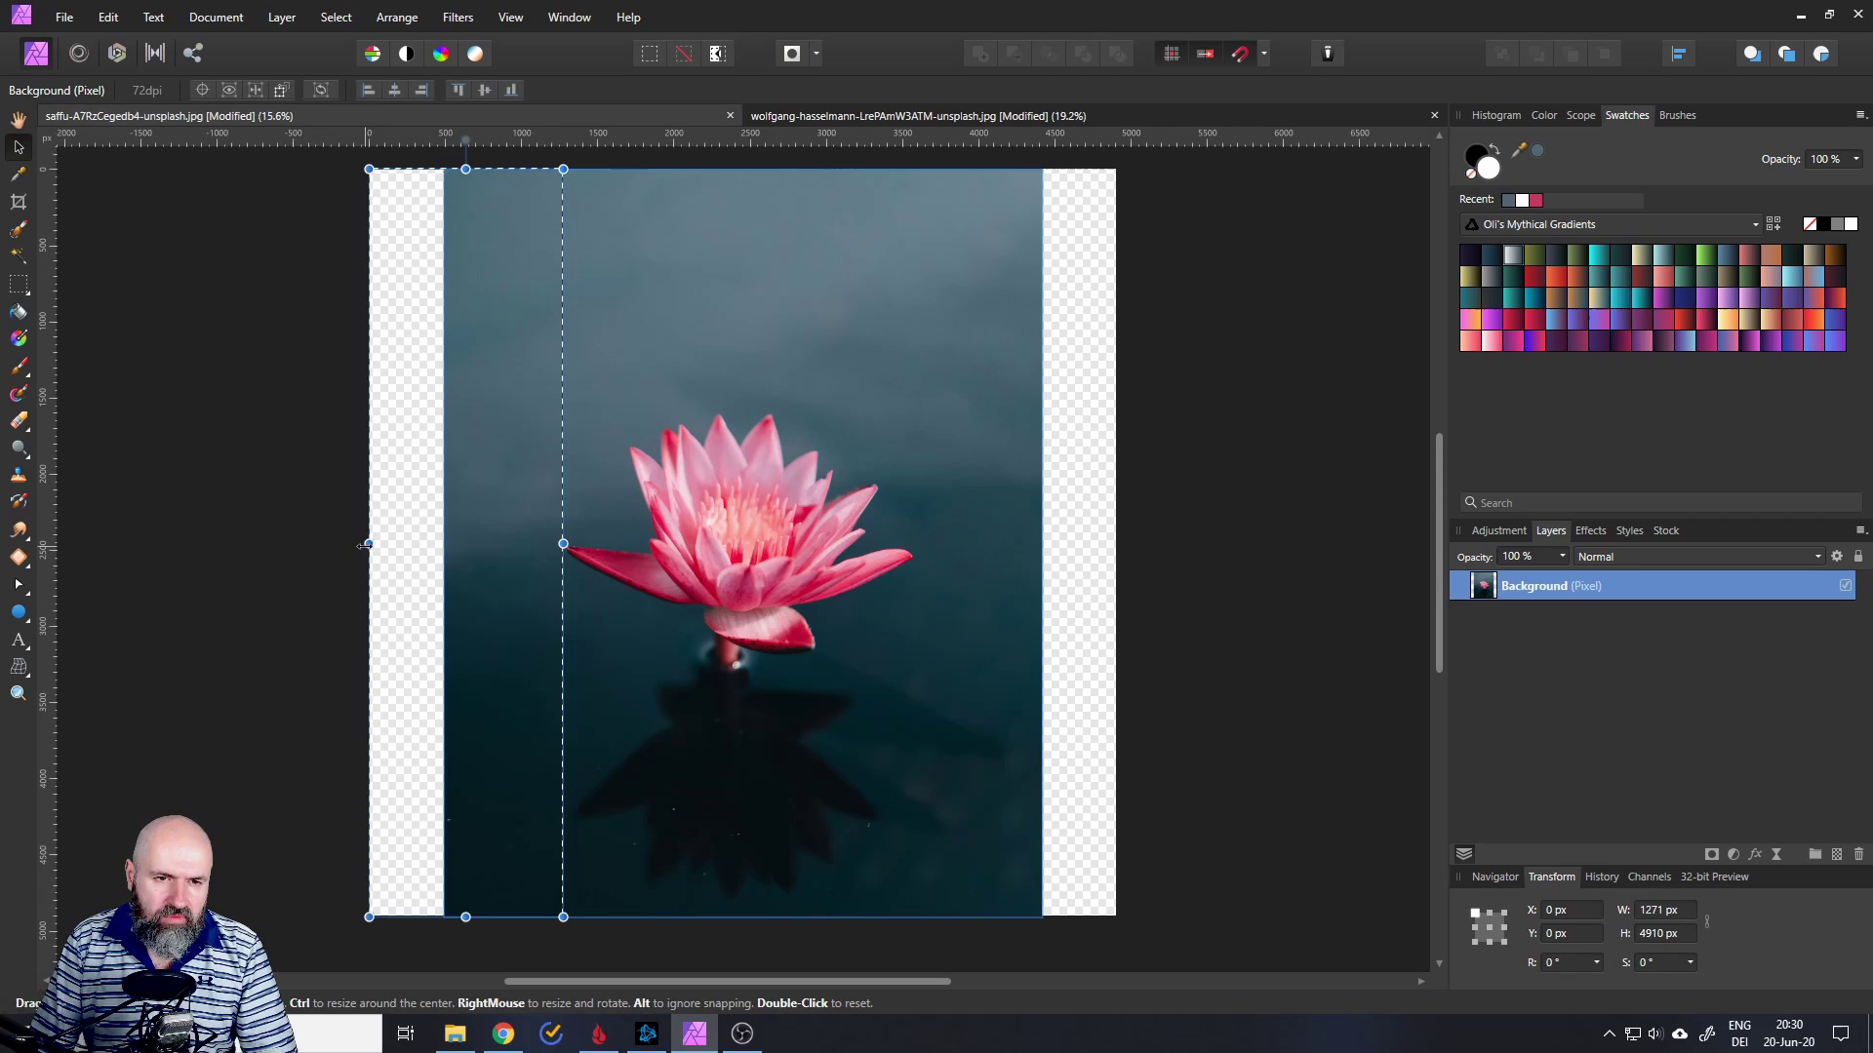
pyautogui.moveTo(366, 545); pyautogui.dragTo(241, 546)
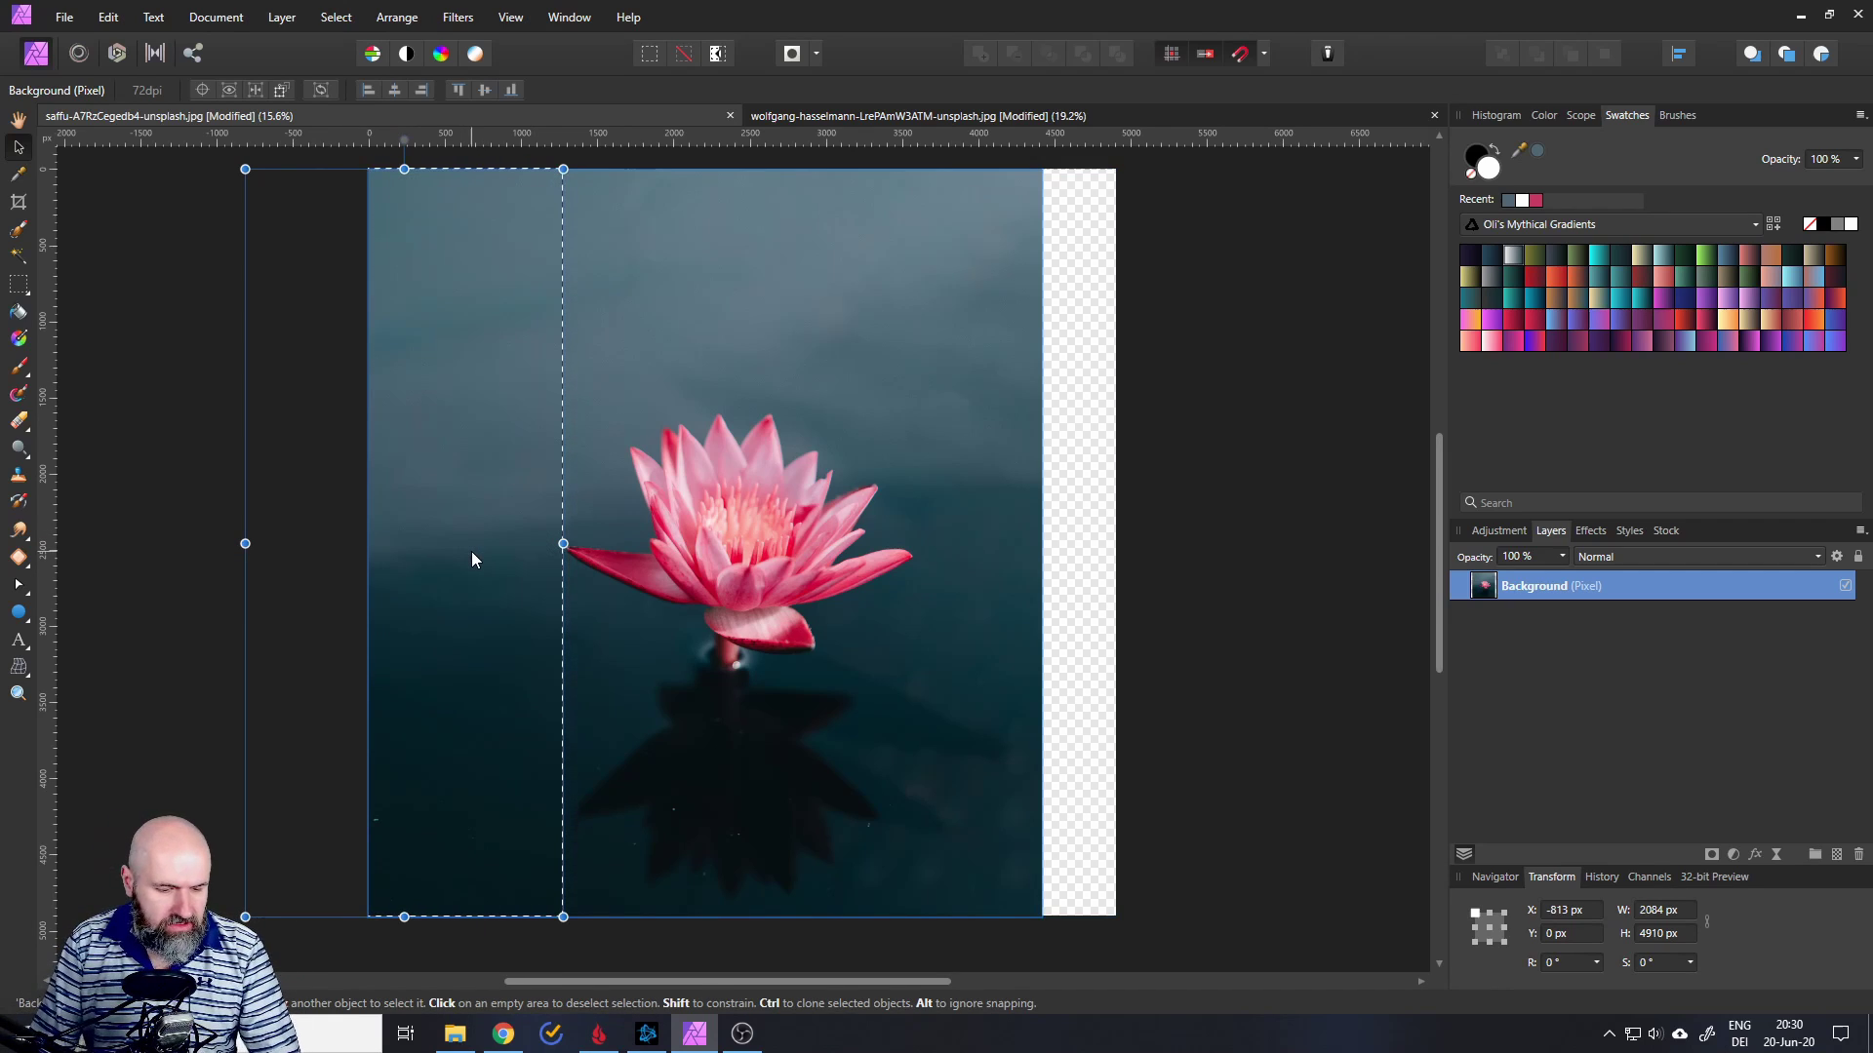
pyautogui.hotkey('ctrl', 'z')
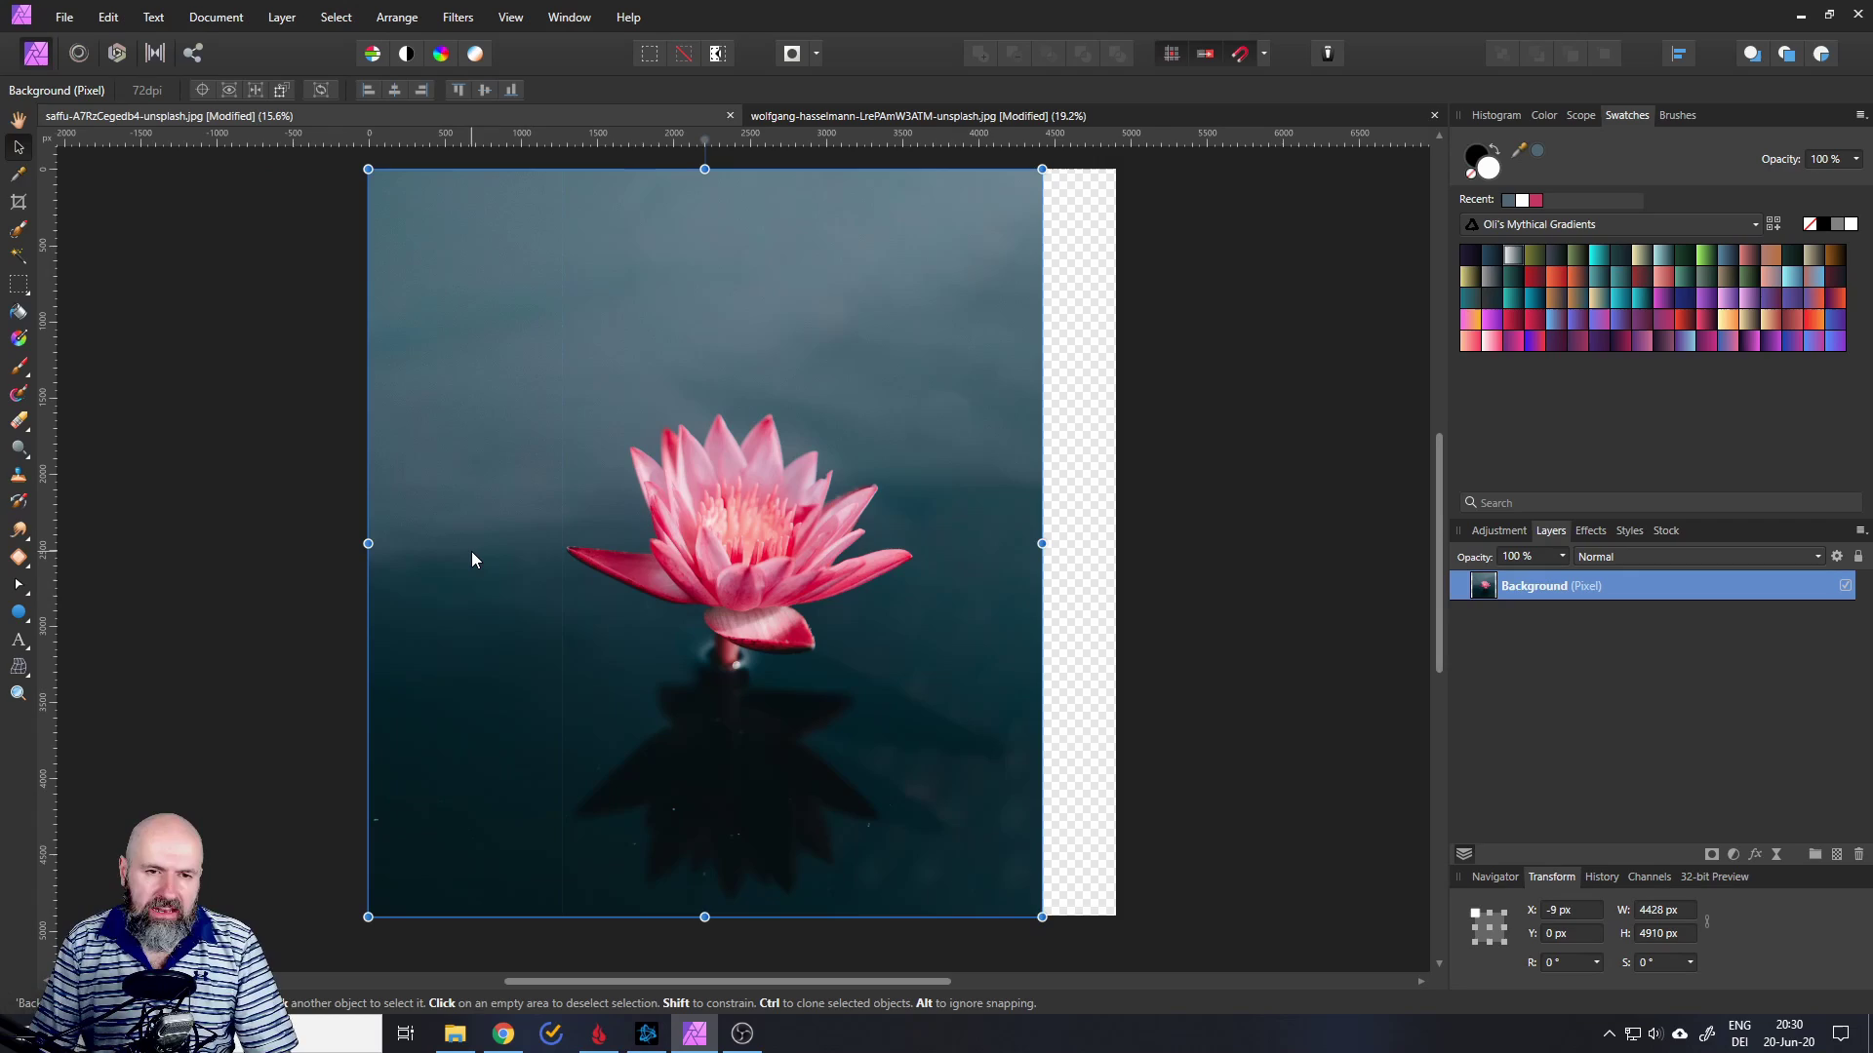
pyautogui.scroll(6, 558, 599)
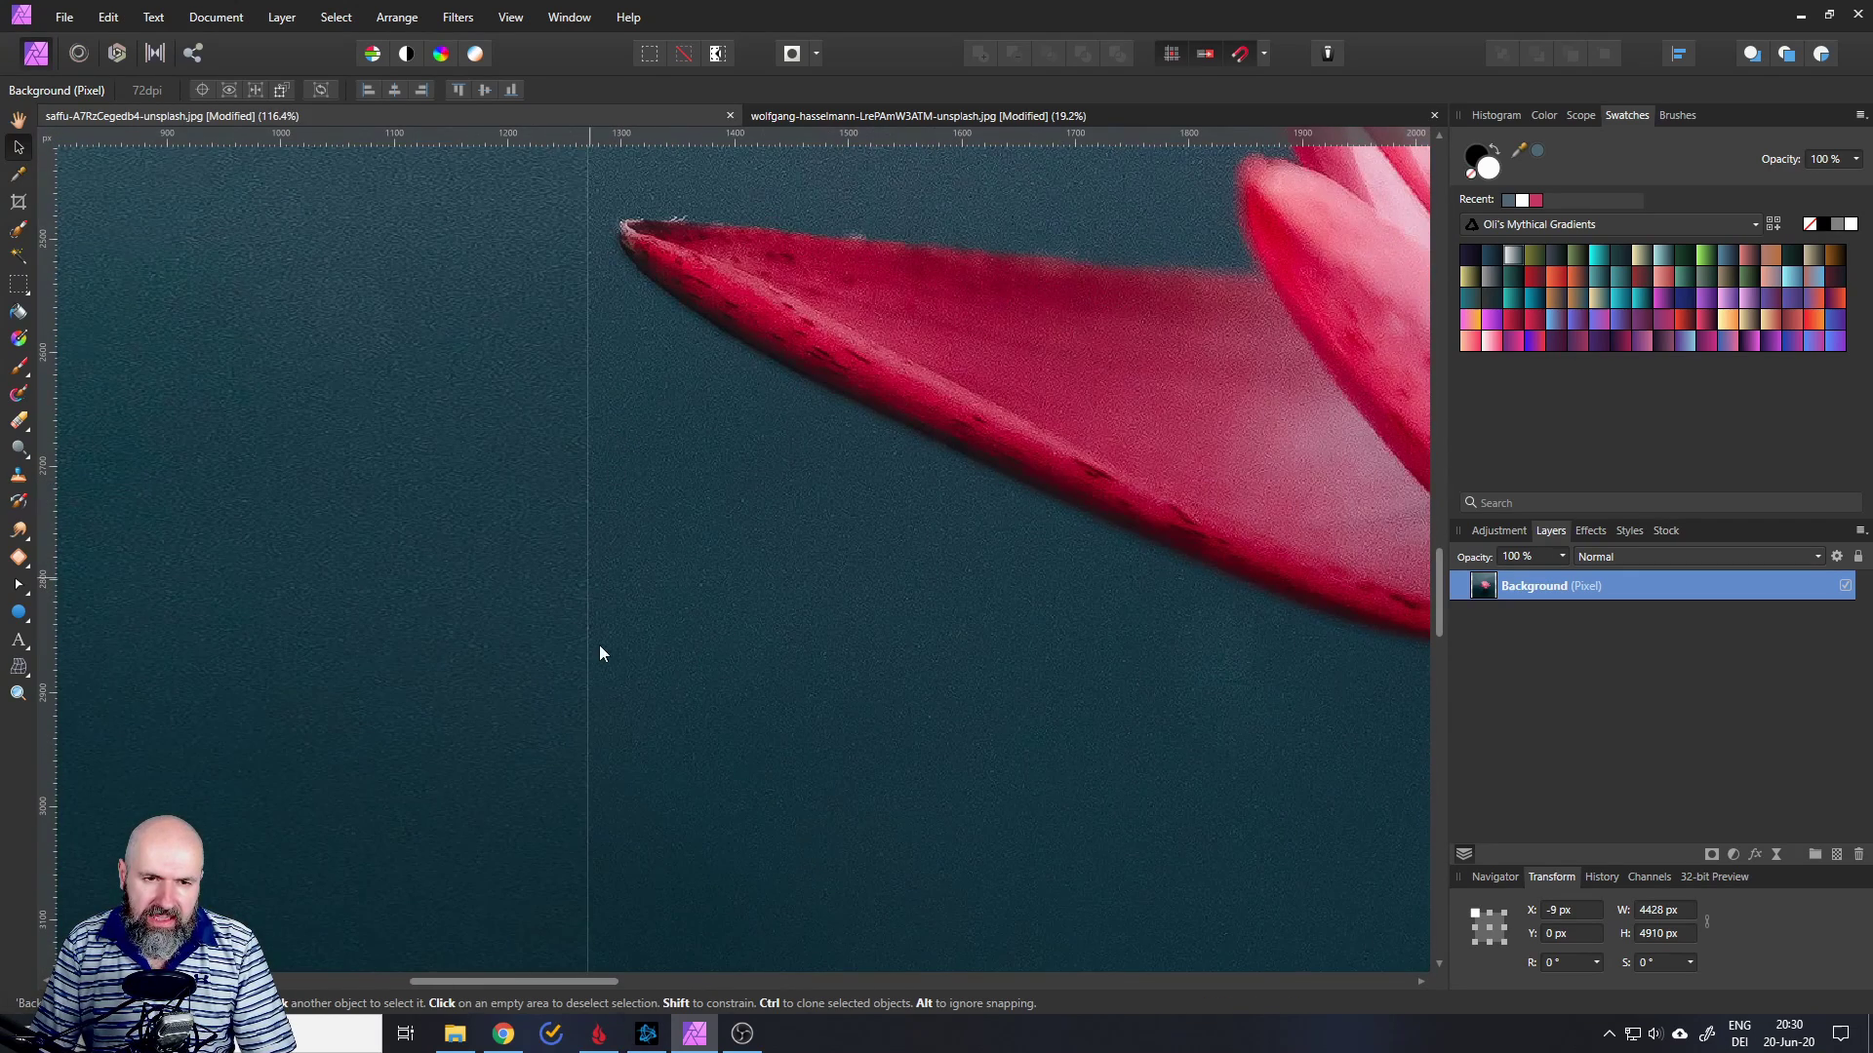
pyautogui.scroll(-6, 546, 641)
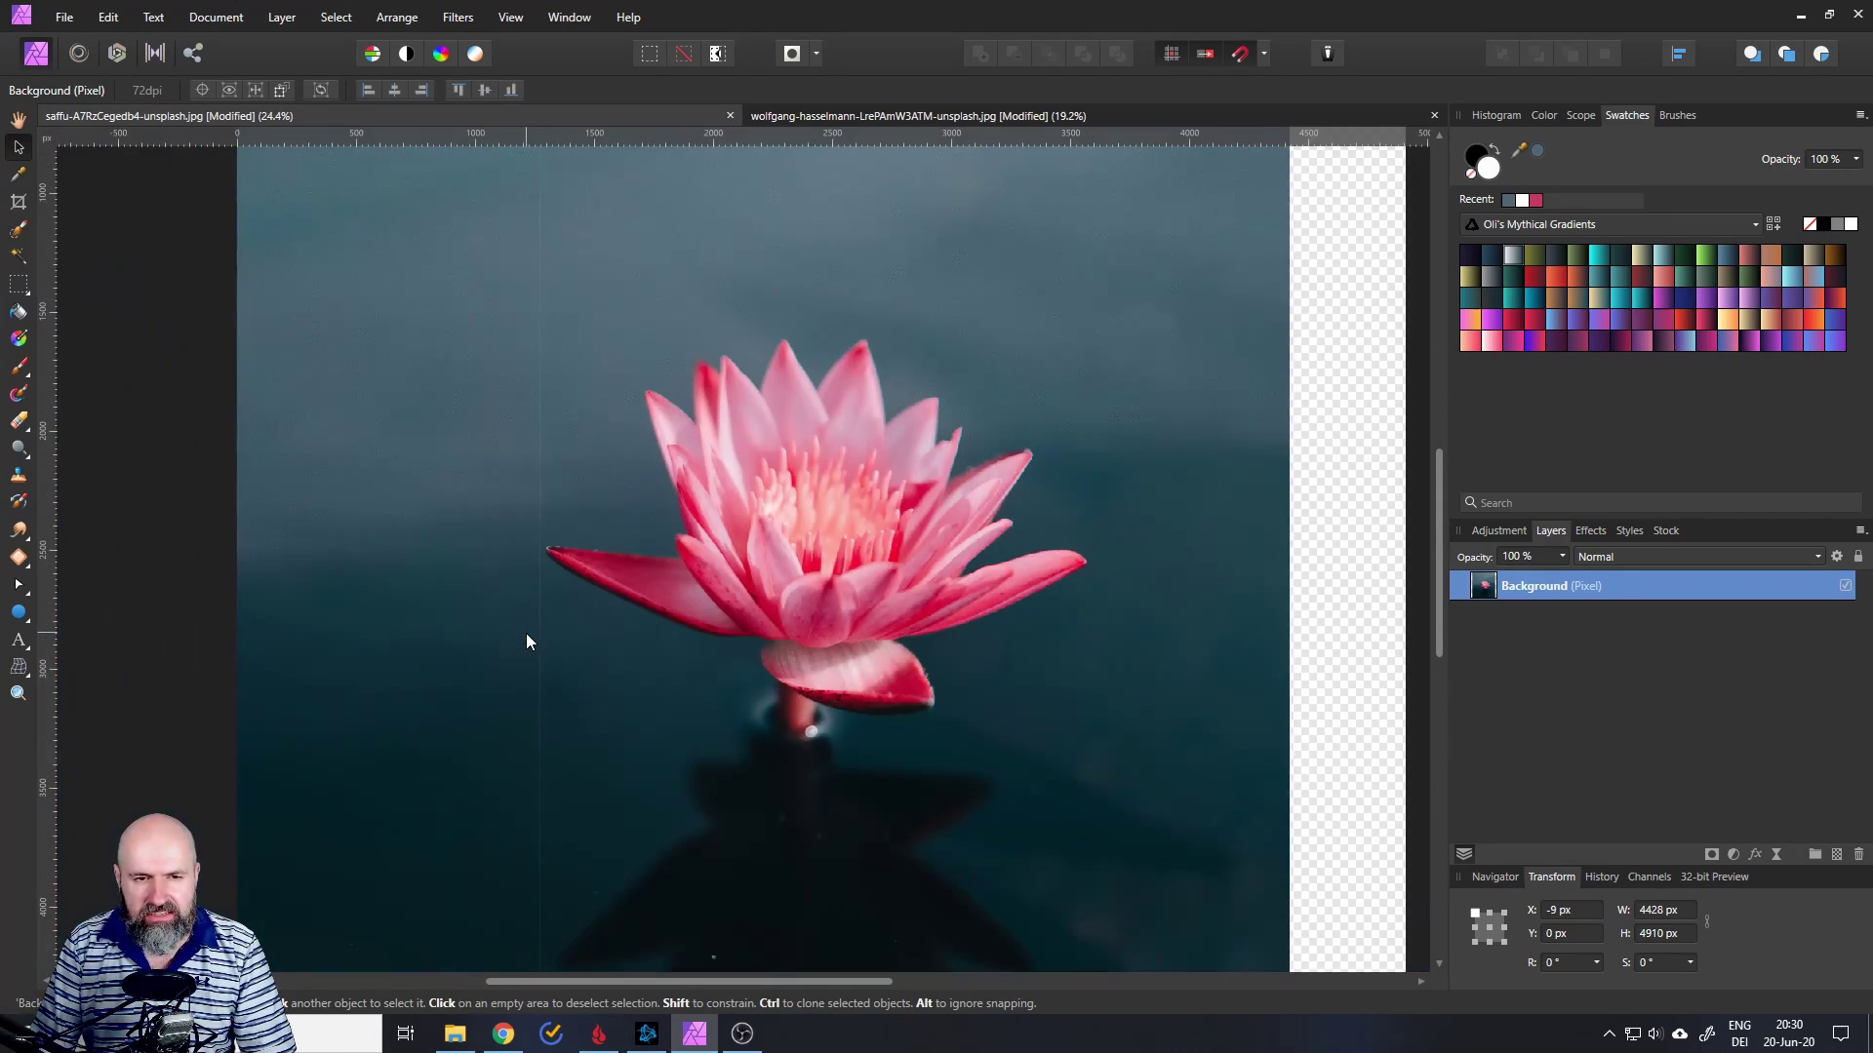
# Stretch the left strip again to the canvas edge, nudge it, and deselect, widening the layer to 4440 px
pyautogui.moveTo(518, 634); pyautogui.dragTo(315, 571)
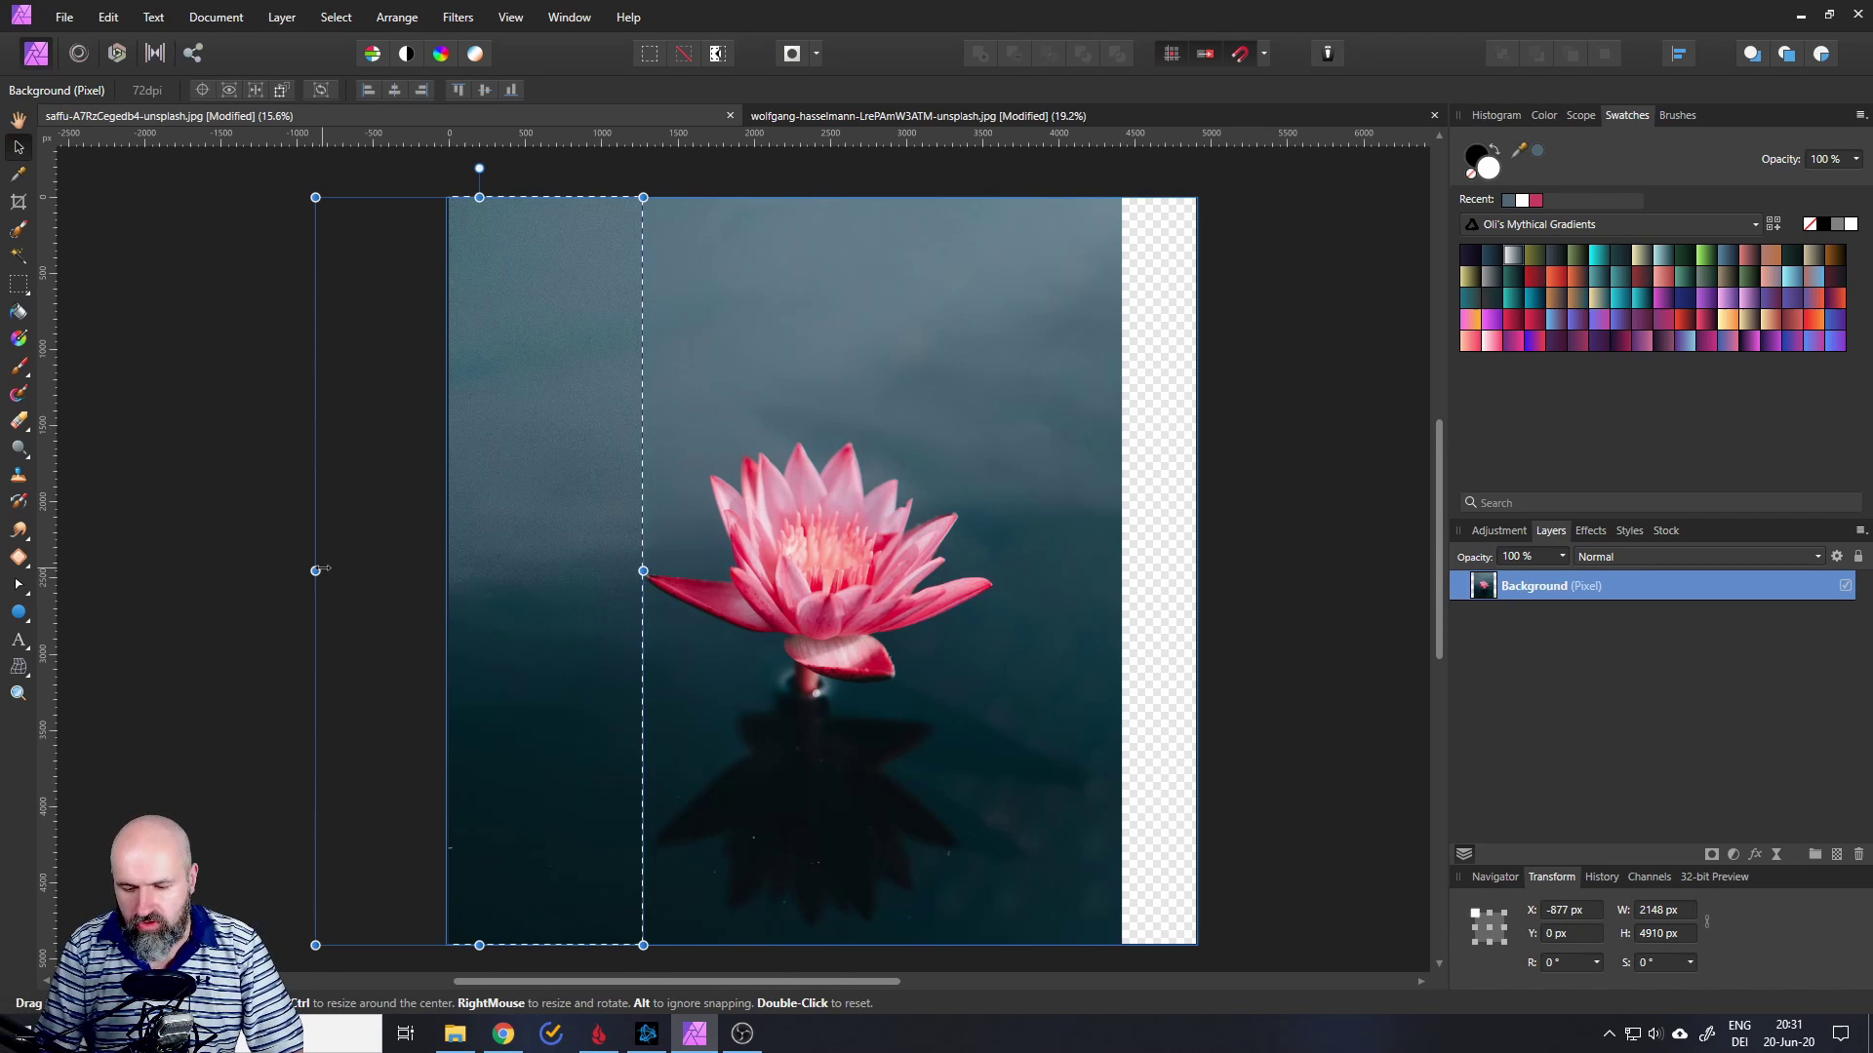
pyautogui.moveTo(322, 569); pyautogui.dragTo(323, 568)
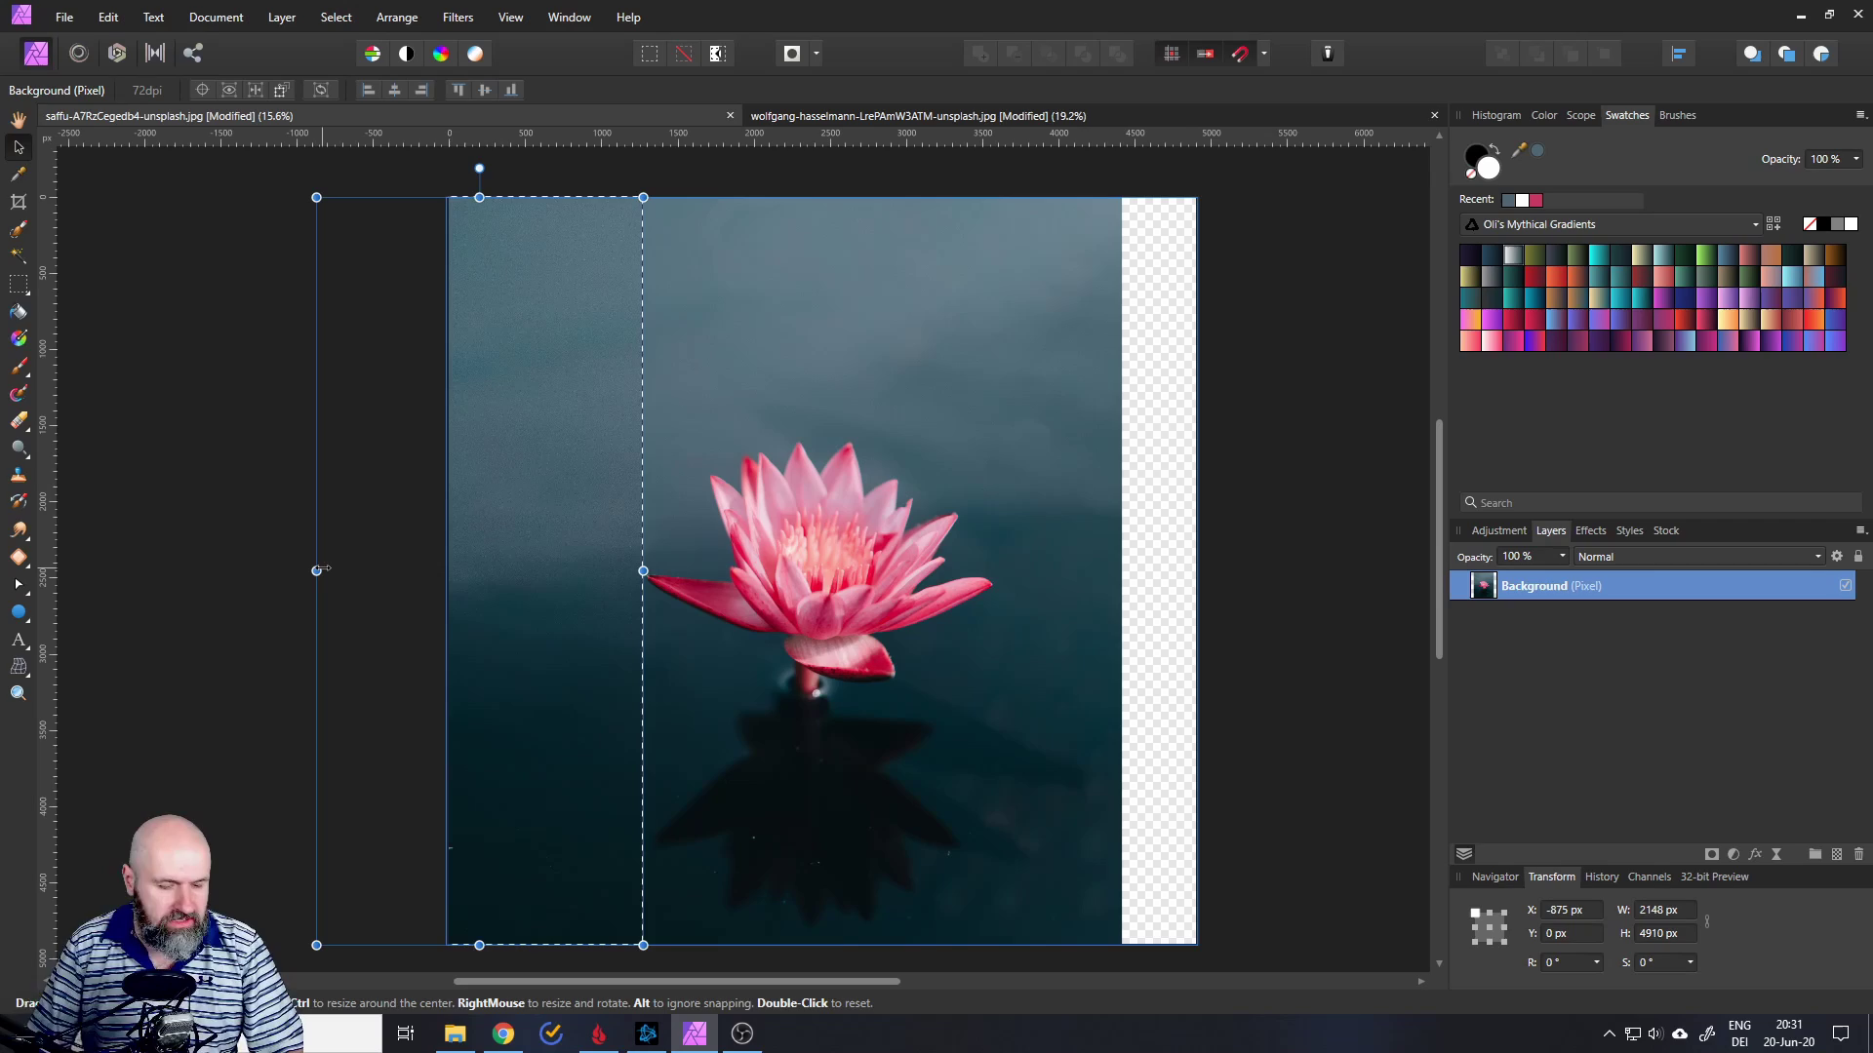
pyautogui.hotkey('ctrl', 'd')
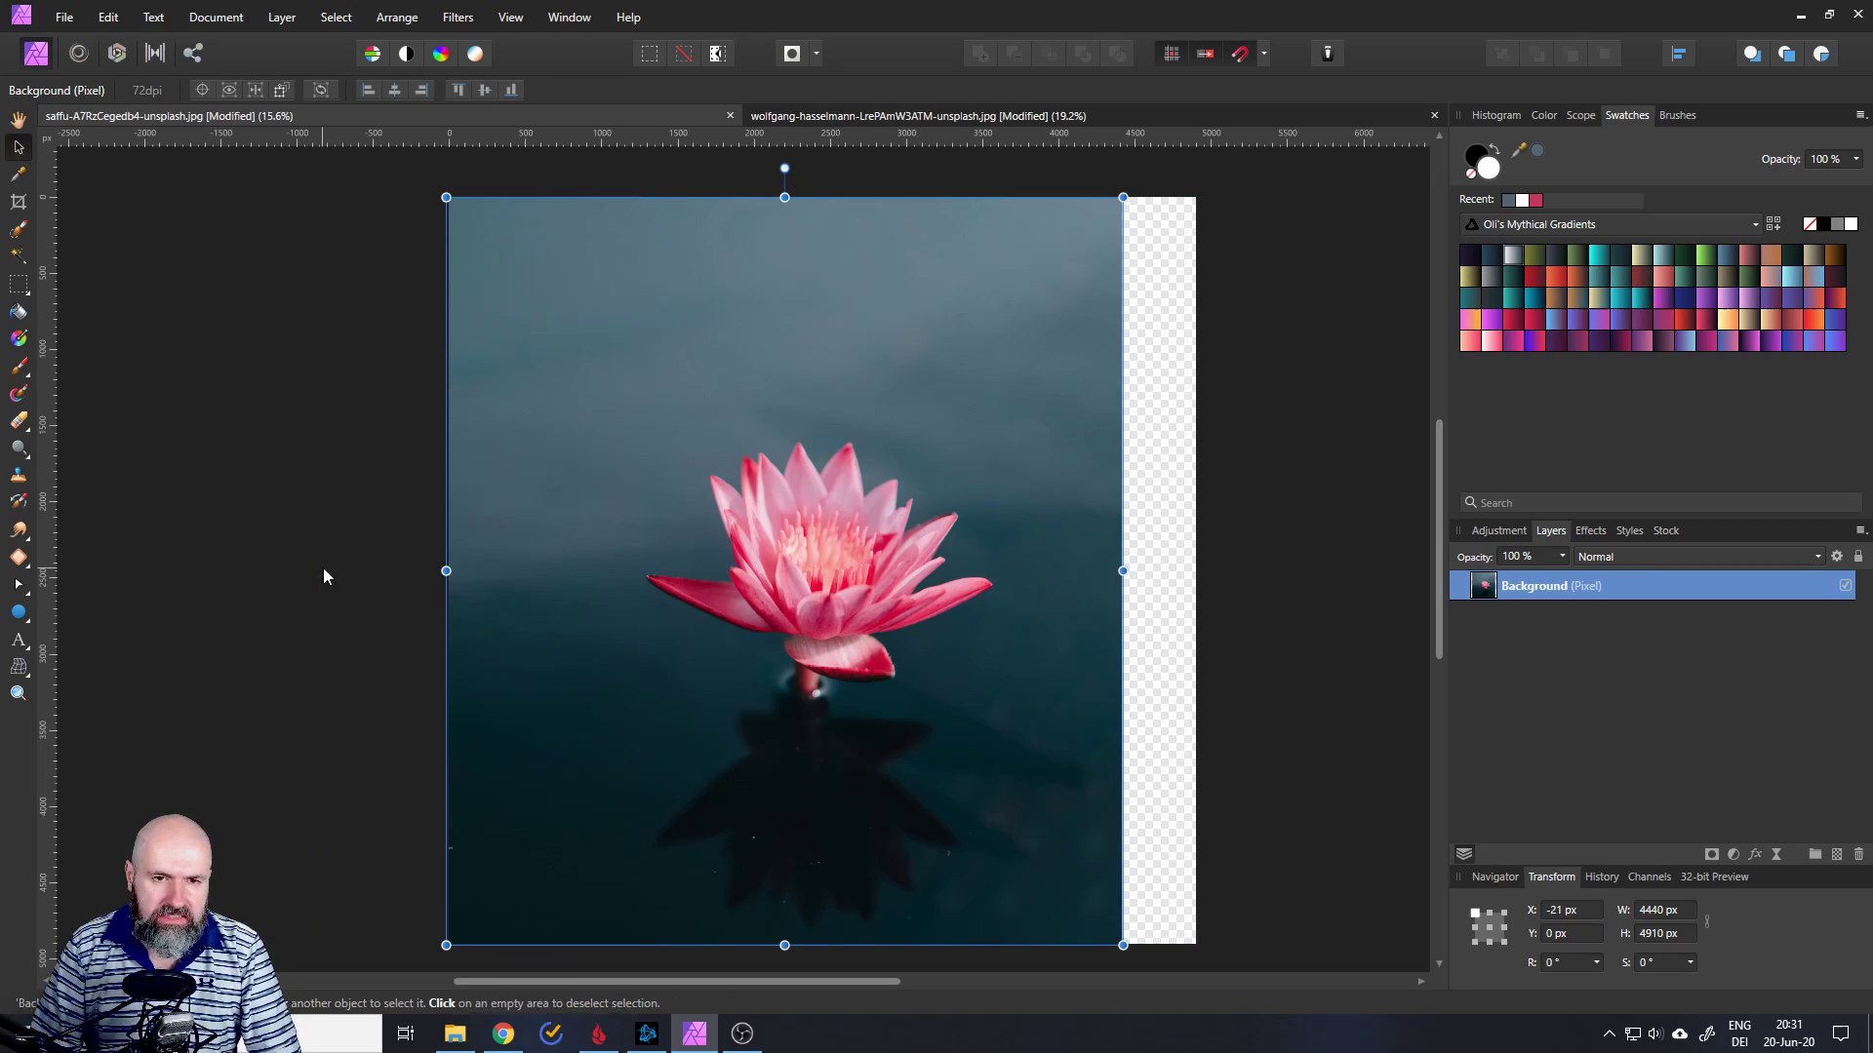
pyautogui.scroll(6, 660, 503)
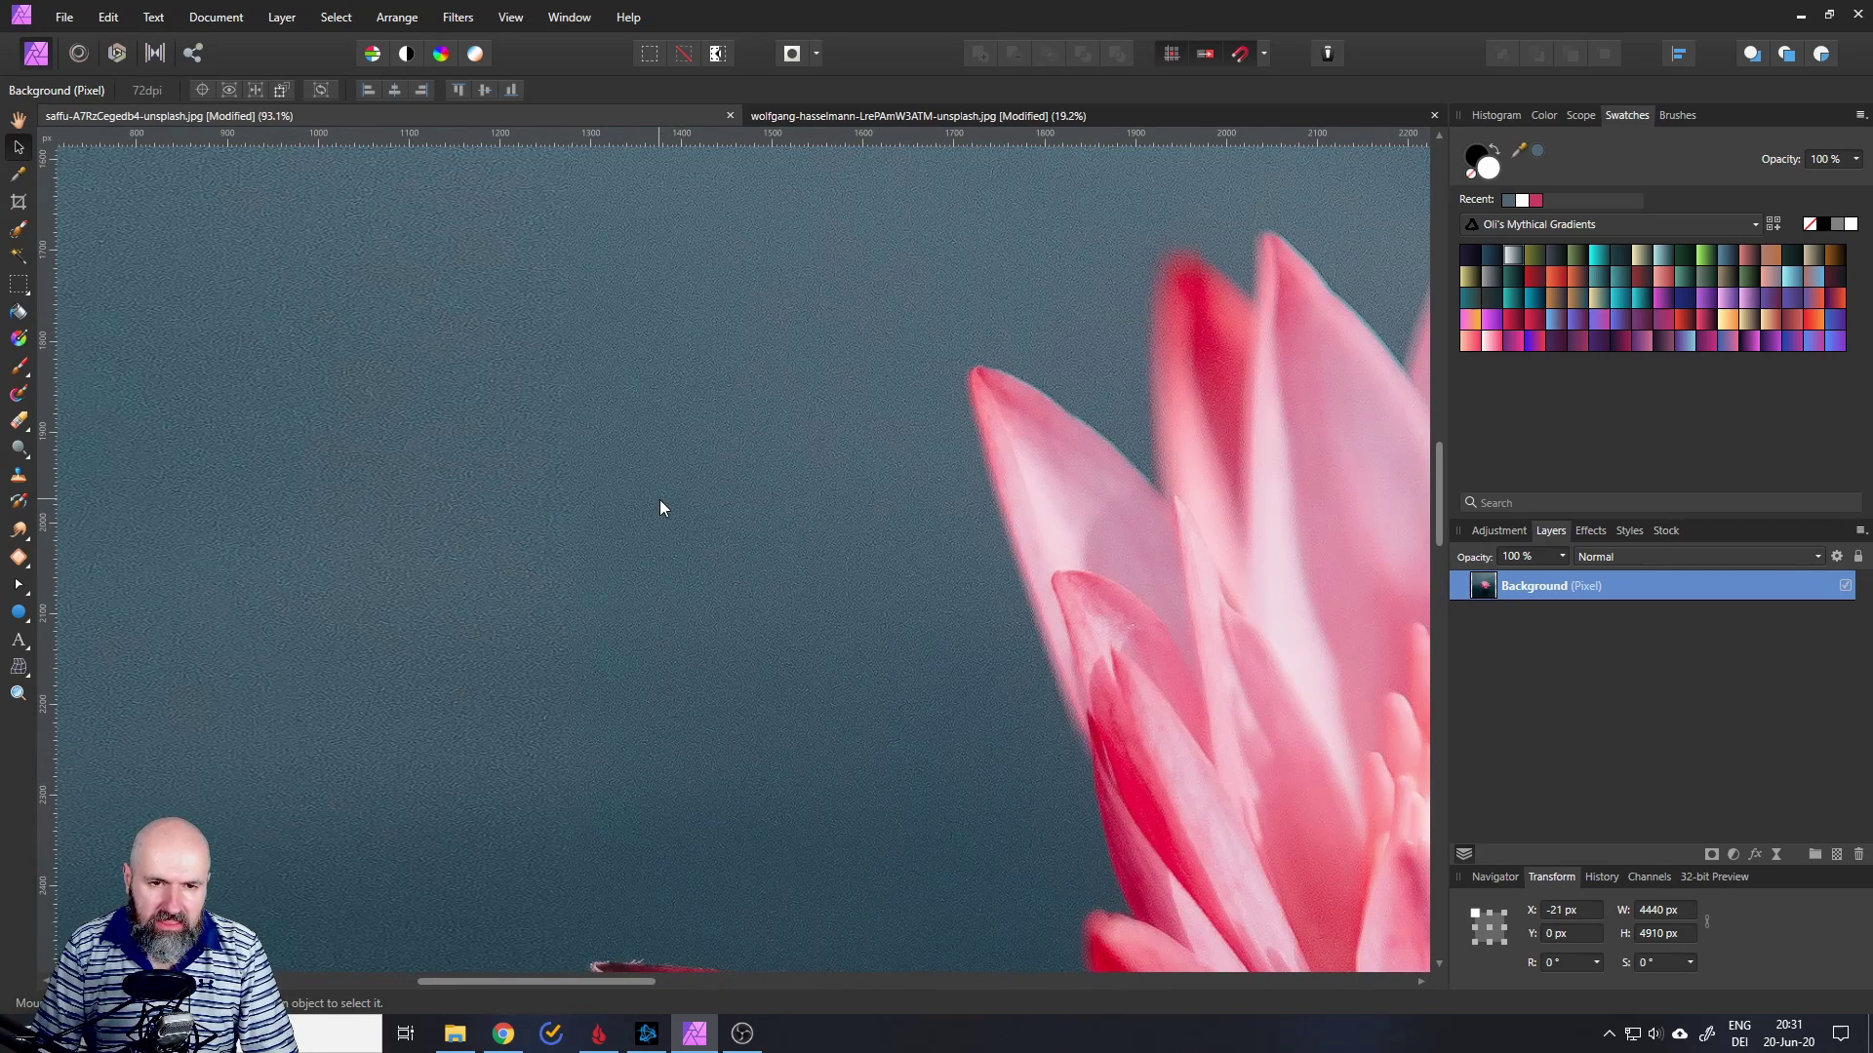
pyautogui.scroll(-6, 526, 517)
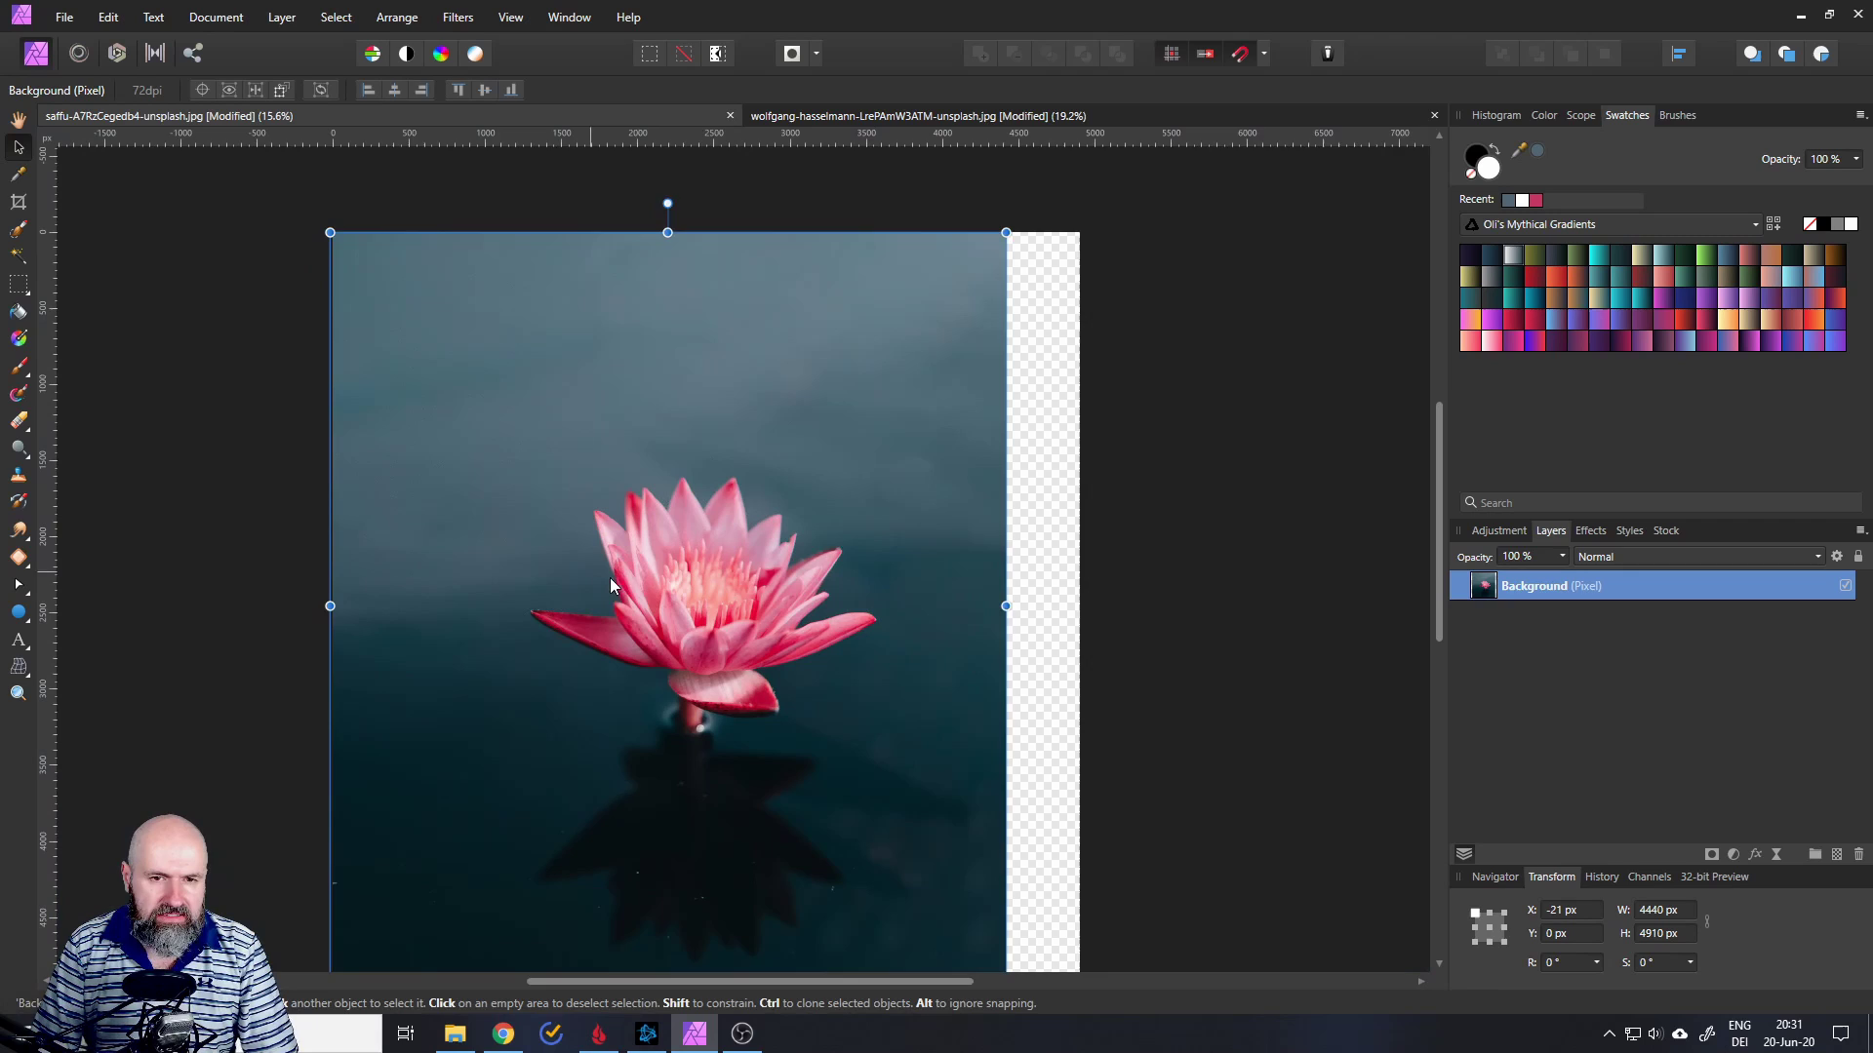
pyautogui.click(712, 554)
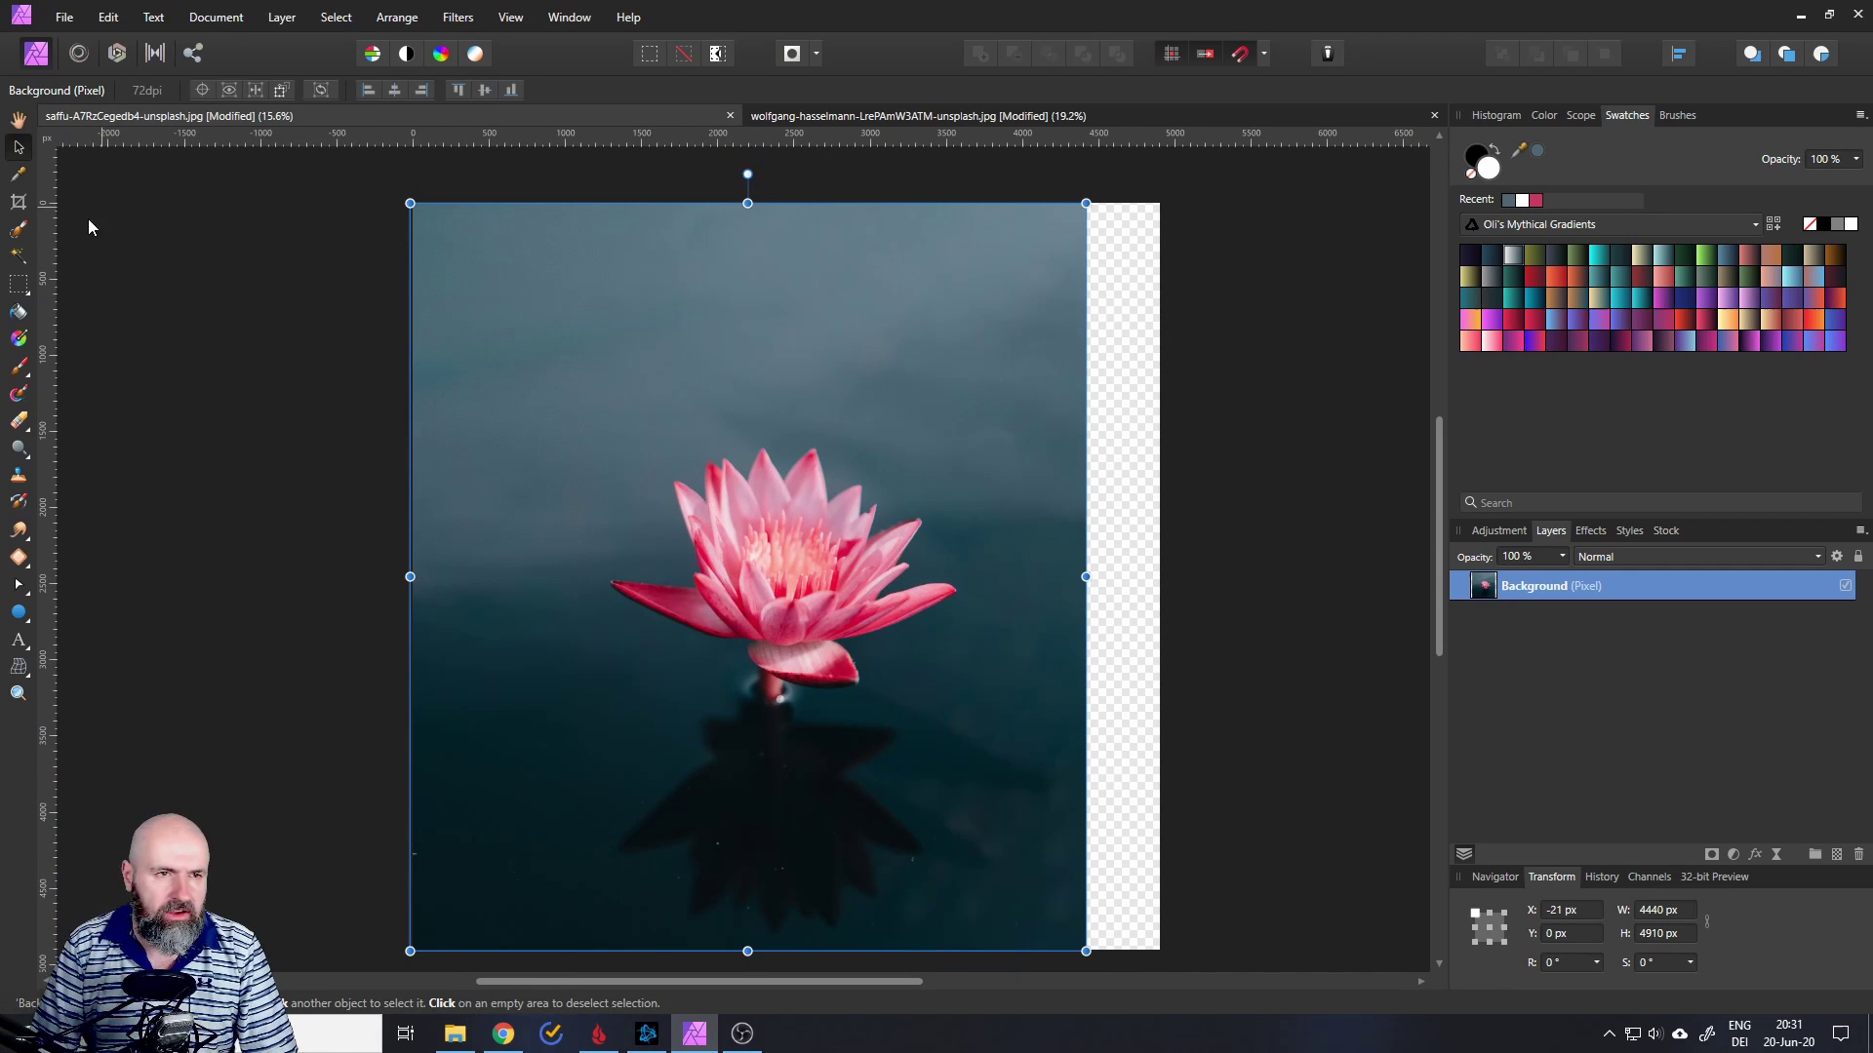
# Select a full-height strip at the photo's right edge and stretch it over the right side, widening the layer to 4931 px
pyautogui.click(19, 288)
pyautogui.moveTo(1220, 186); pyautogui.dragTo(964, 909)
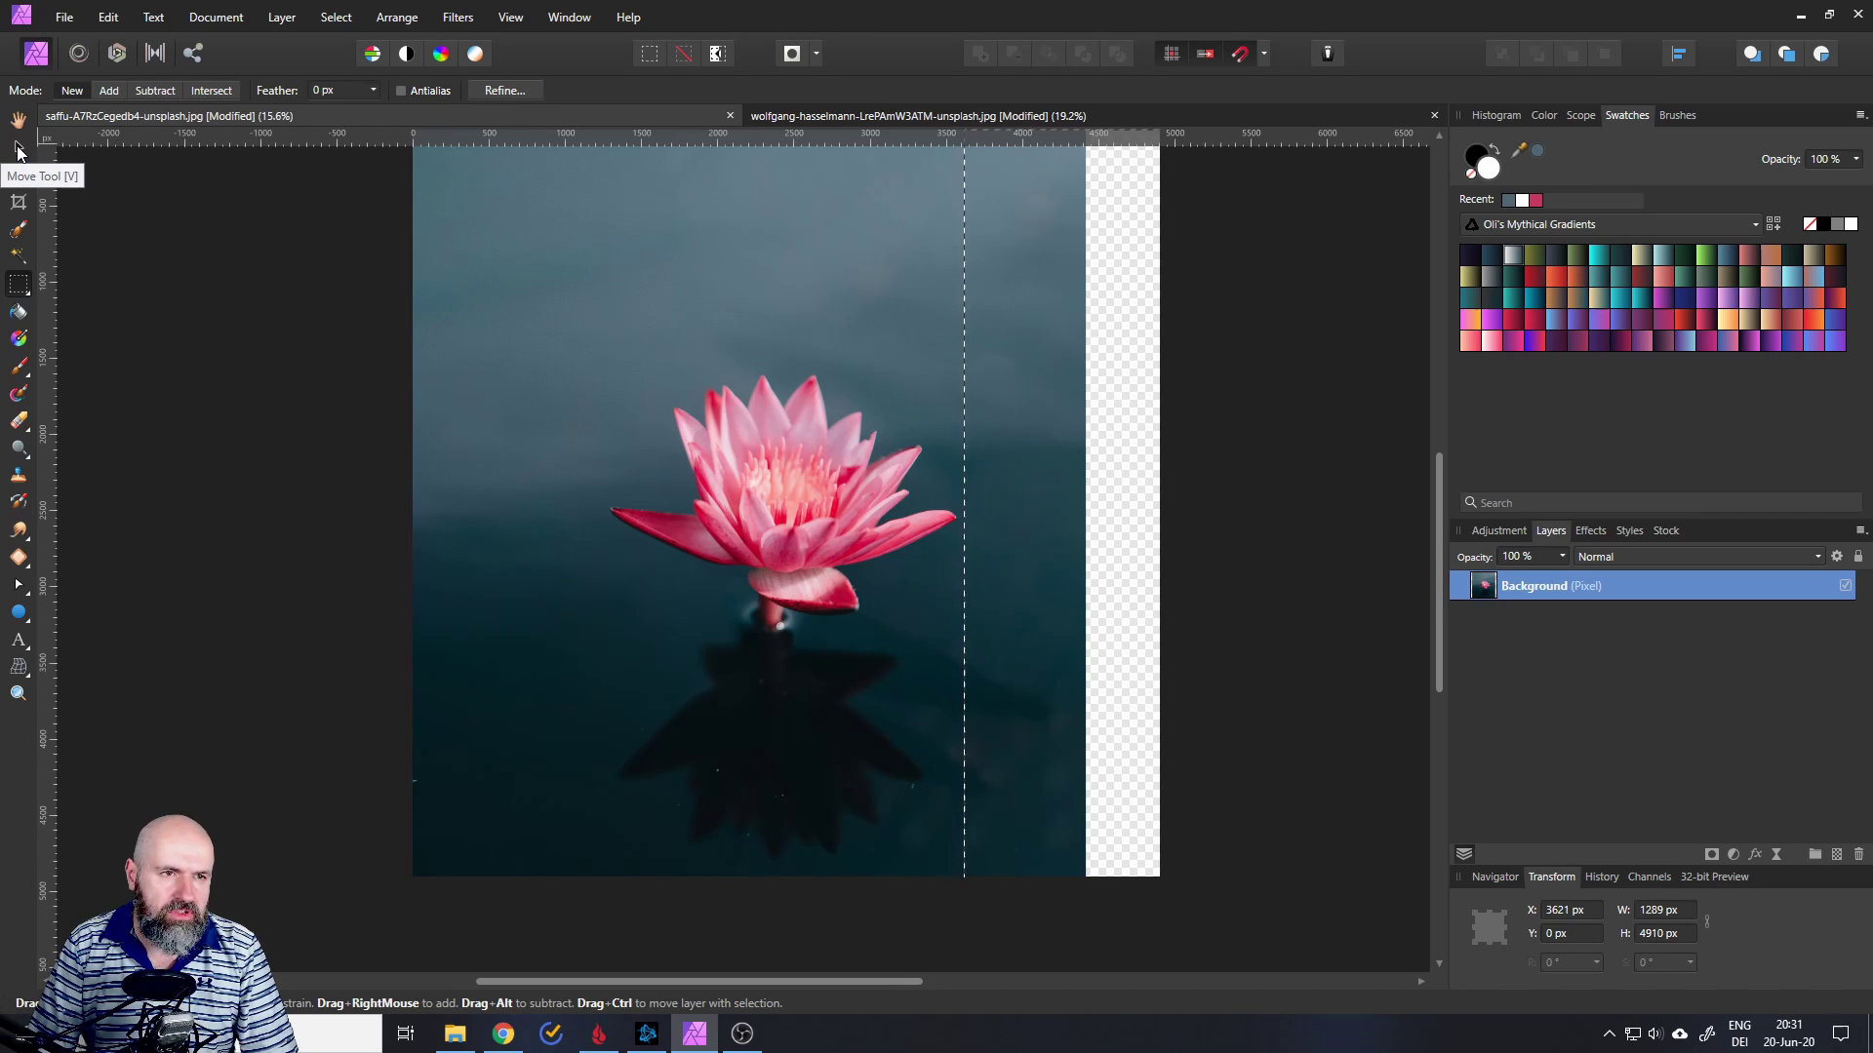
pyautogui.click(17, 149)
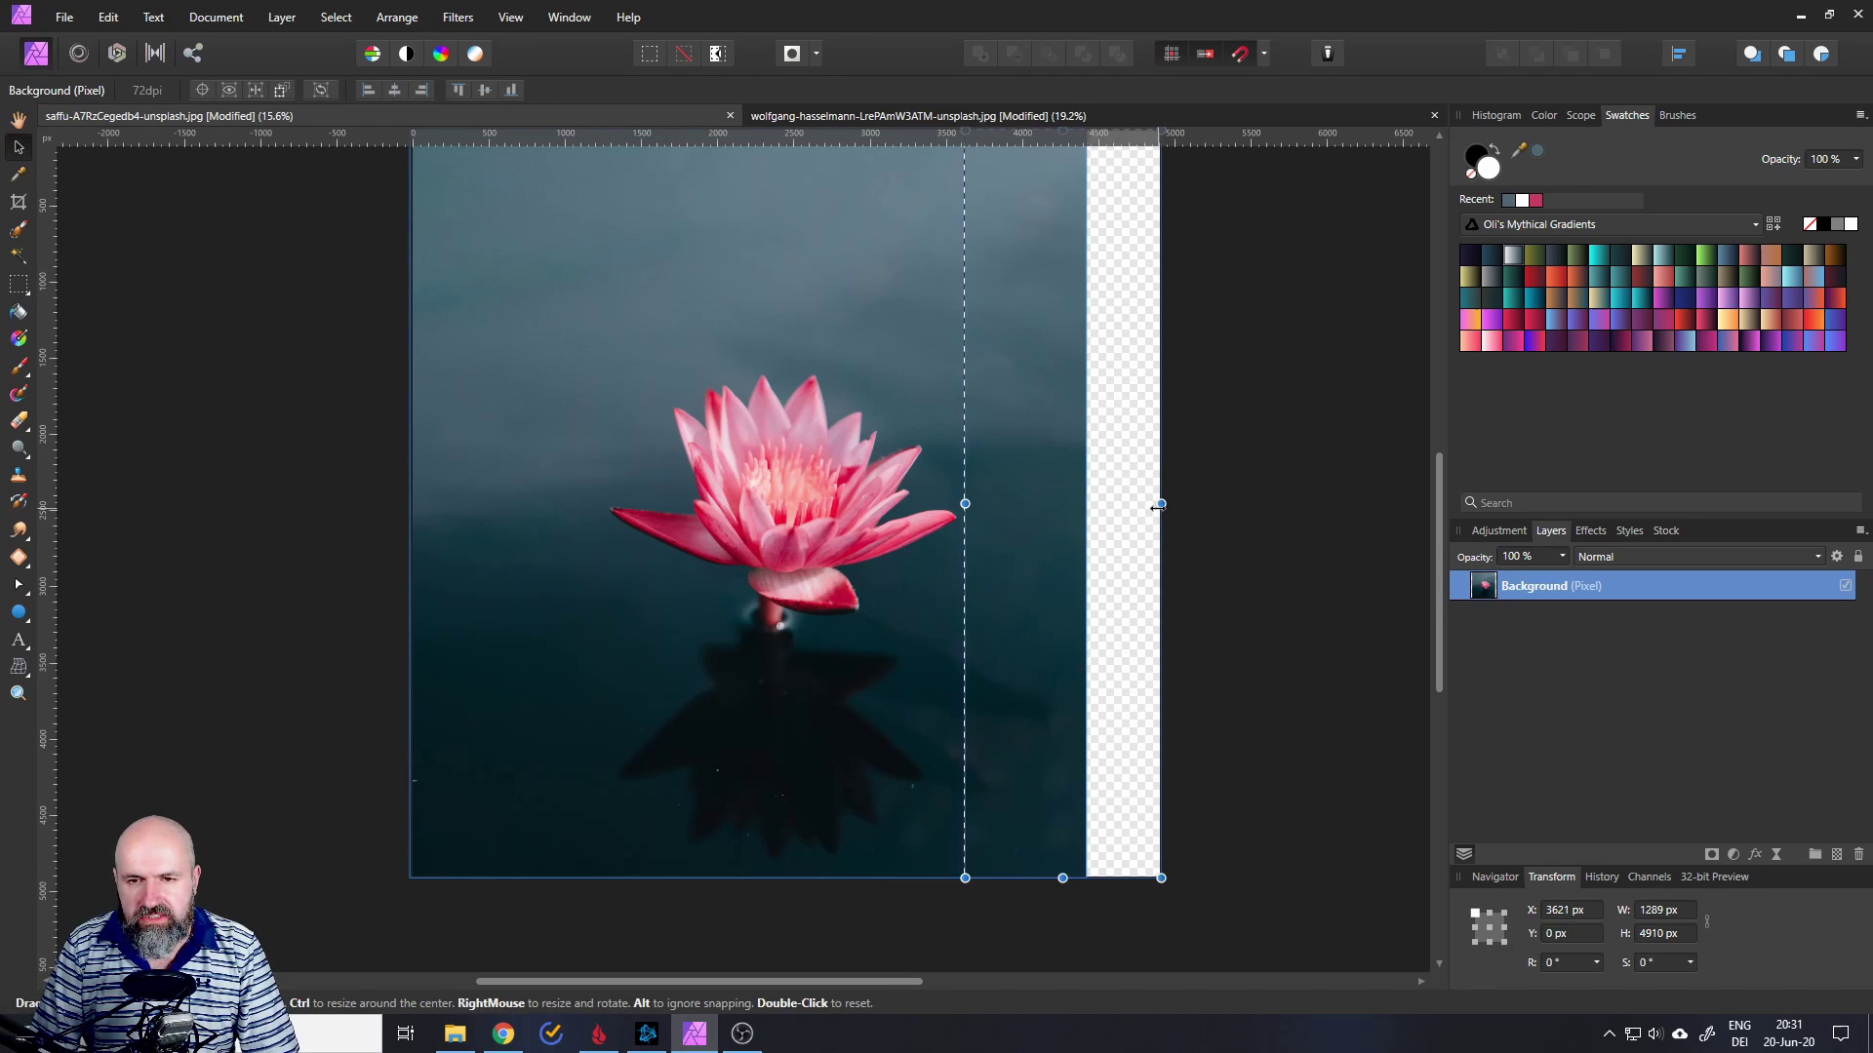
pyautogui.moveTo(1159, 503); pyautogui.dragTo(1282, 503)
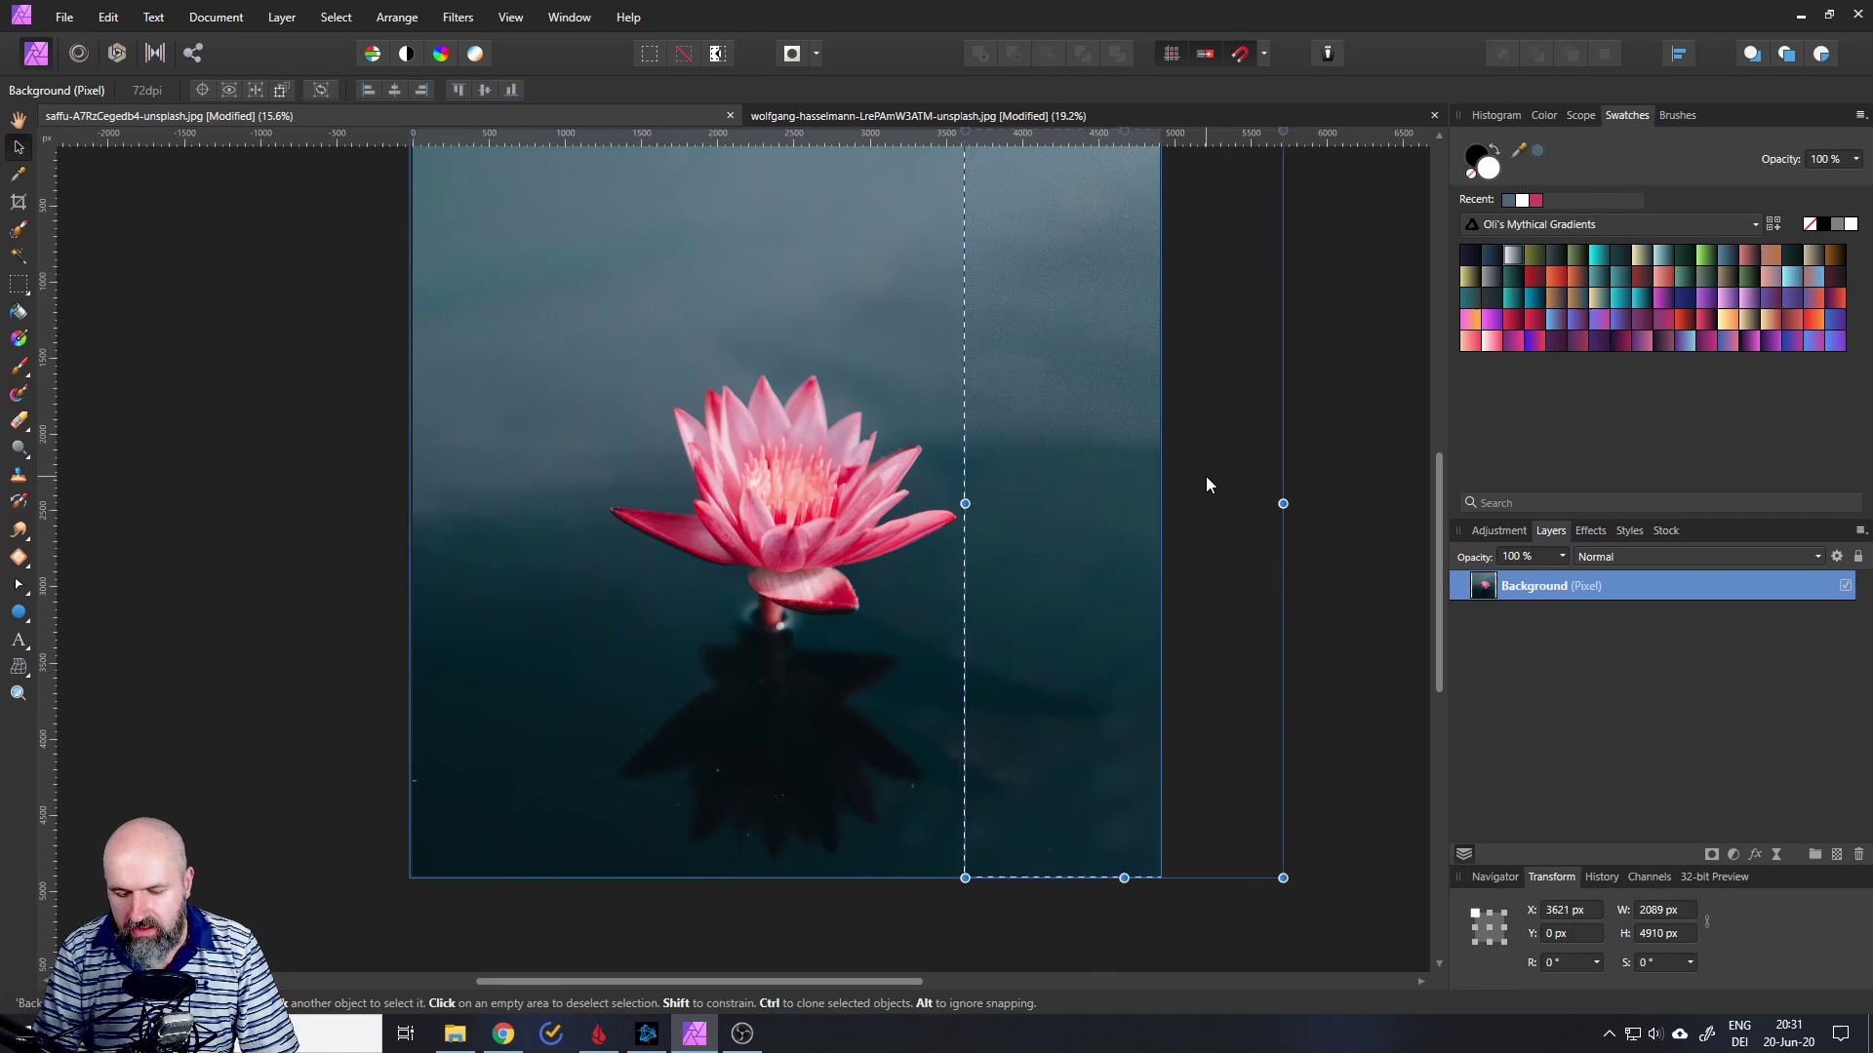
pyautogui.press('Left')
pyautogui.press('Left')
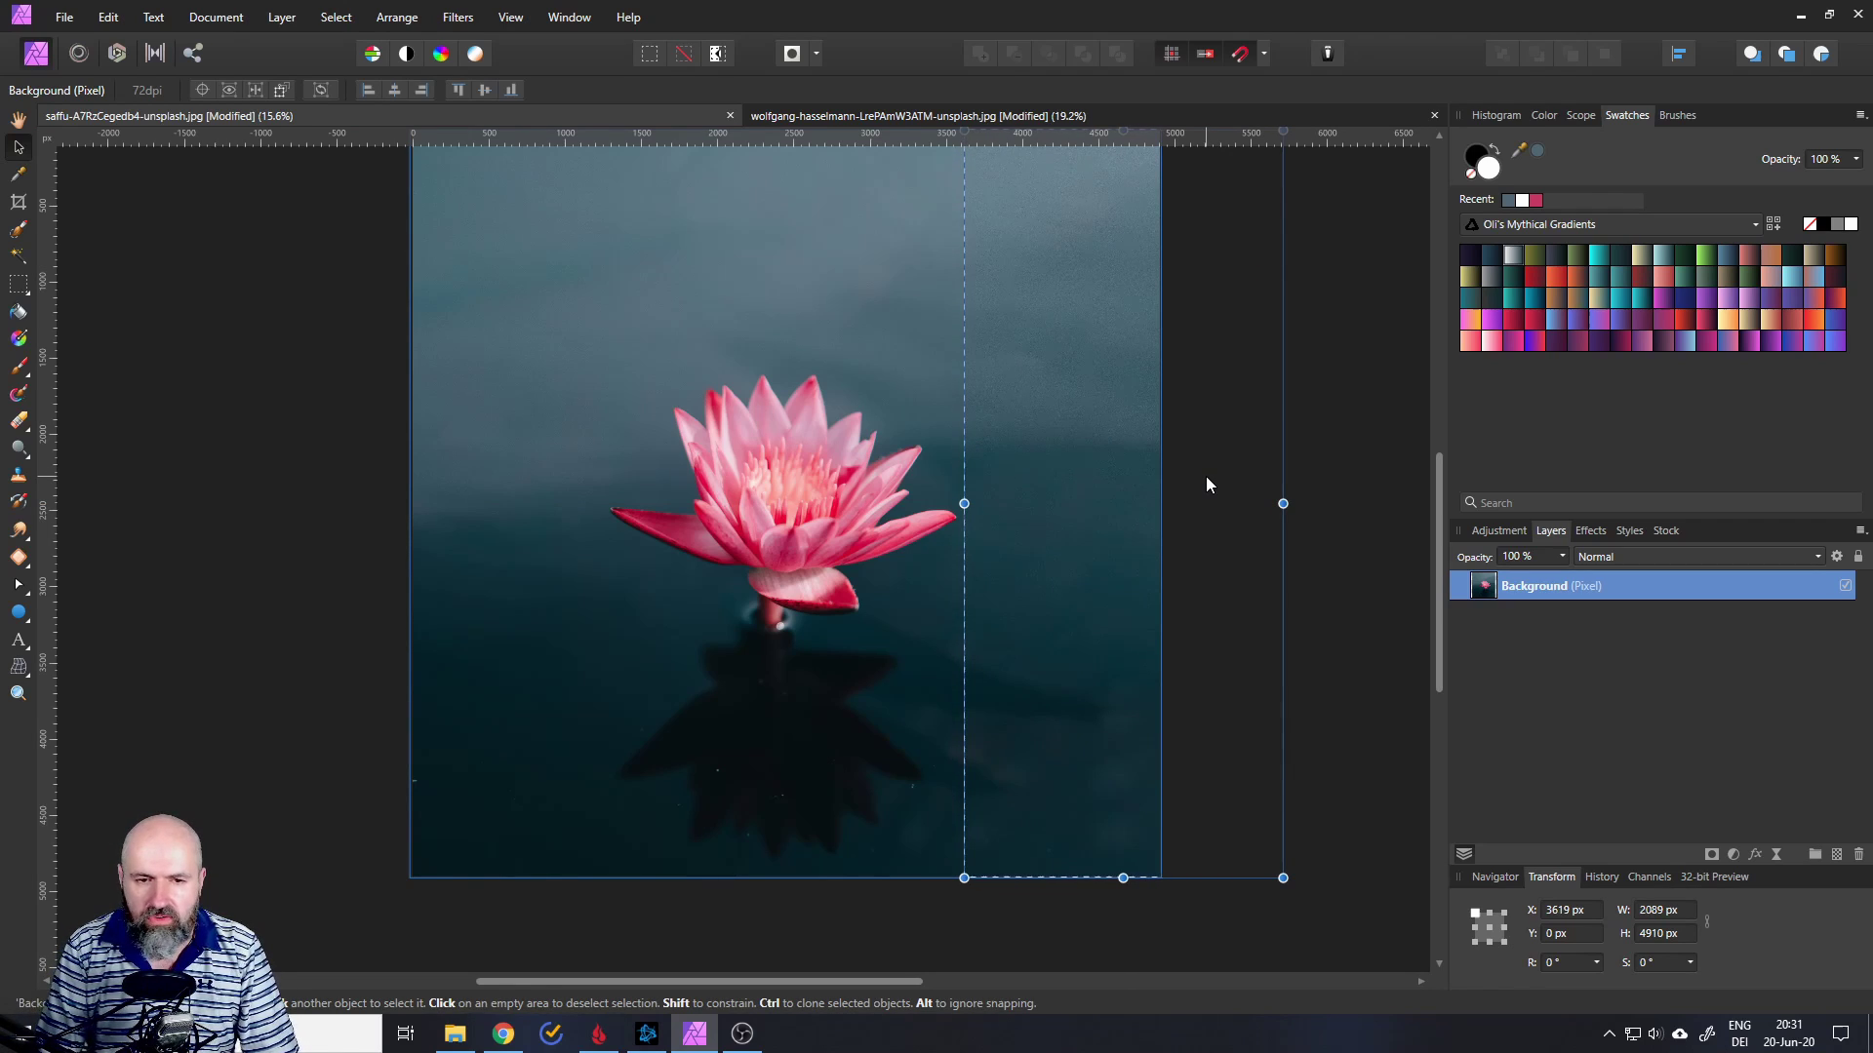
pyautogui.hotkey('ctrl', 'd')
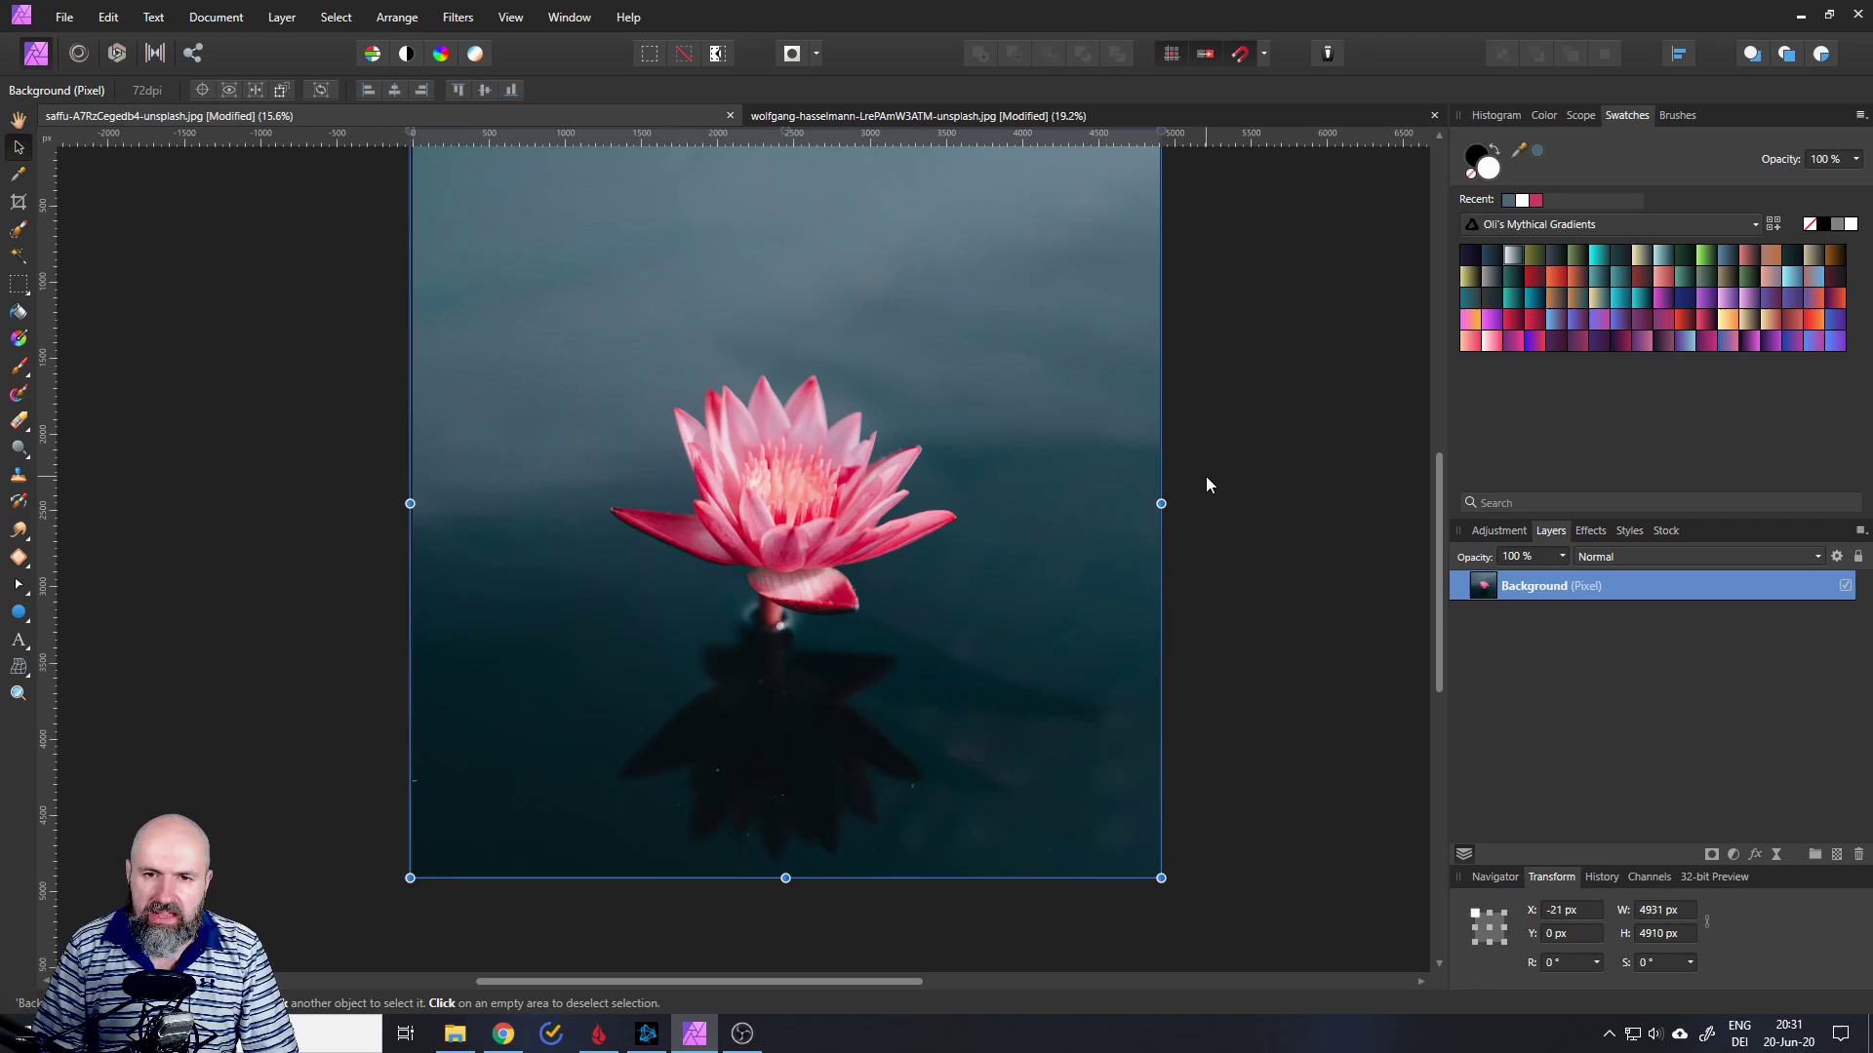
pyautogui.scroll(1, 1233, 547)
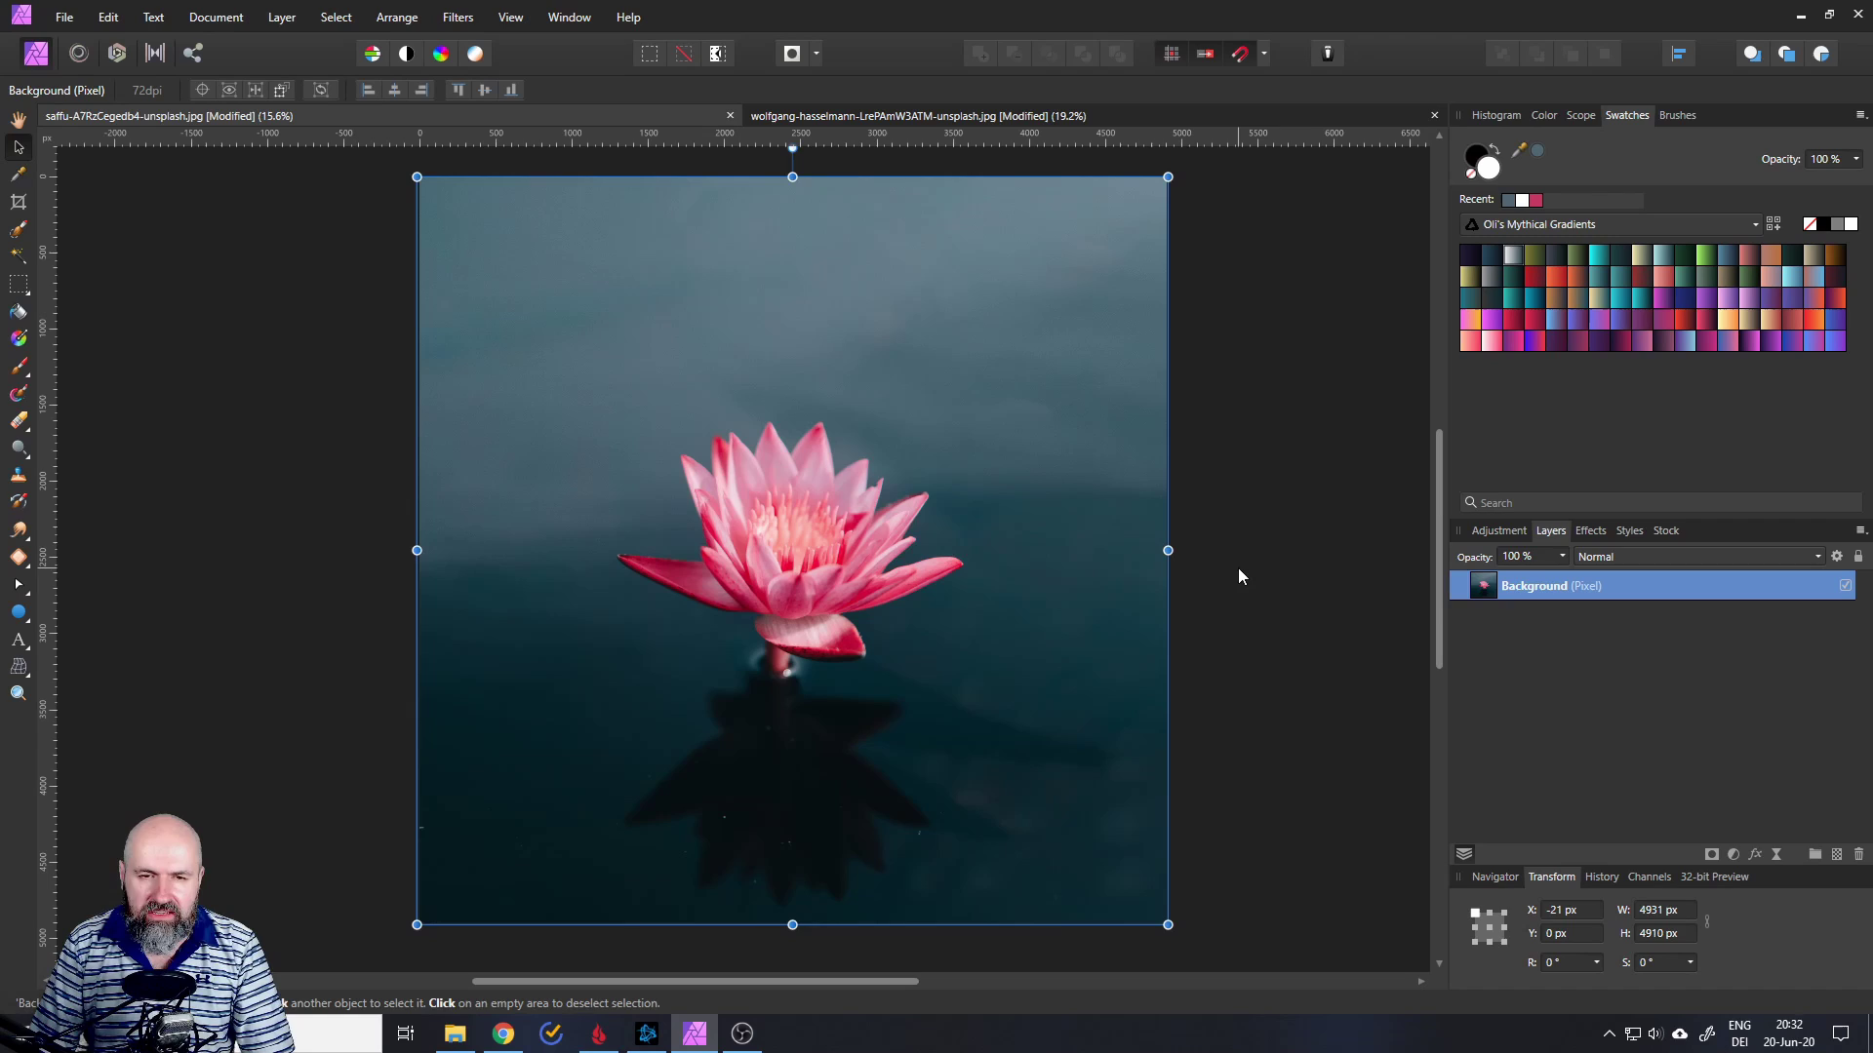
# Bring up the leaf photo document and zoom in closely on its dark brown spot
pyautogui.click(845, 115)
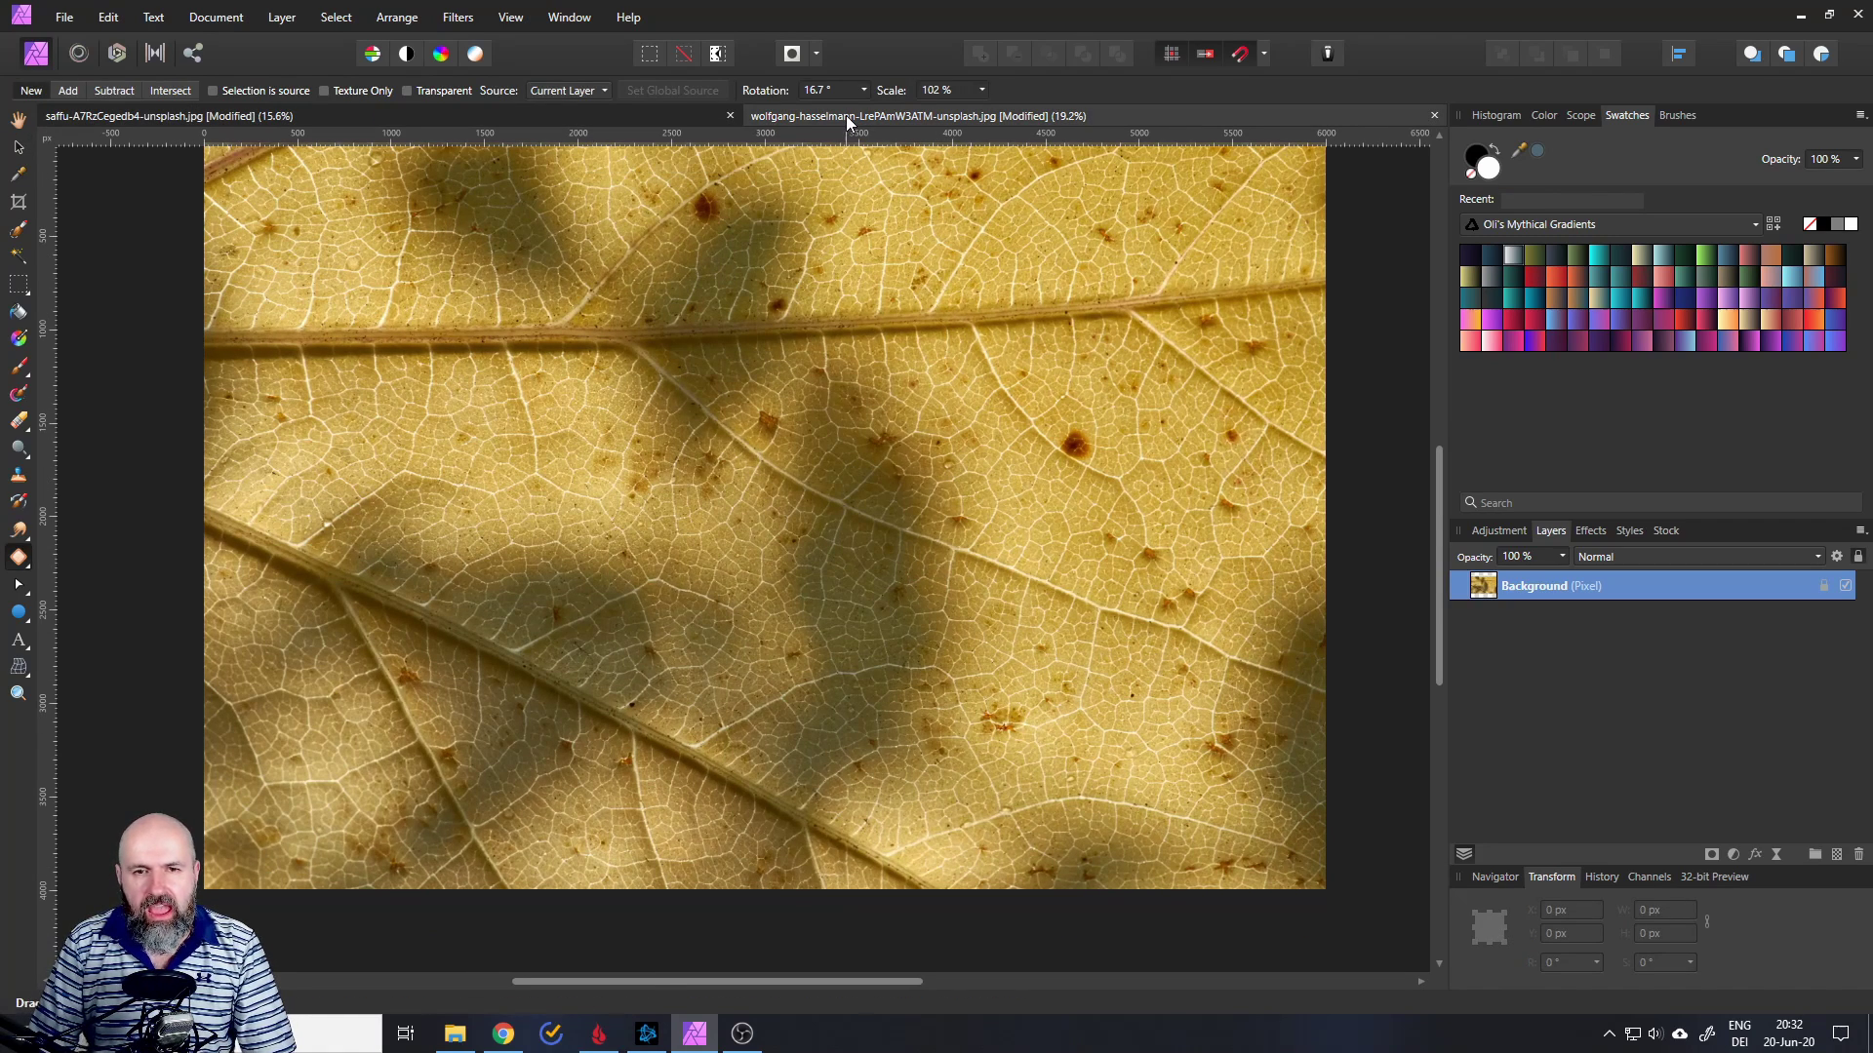
pyautogui.scroll(1, 1005, 601)
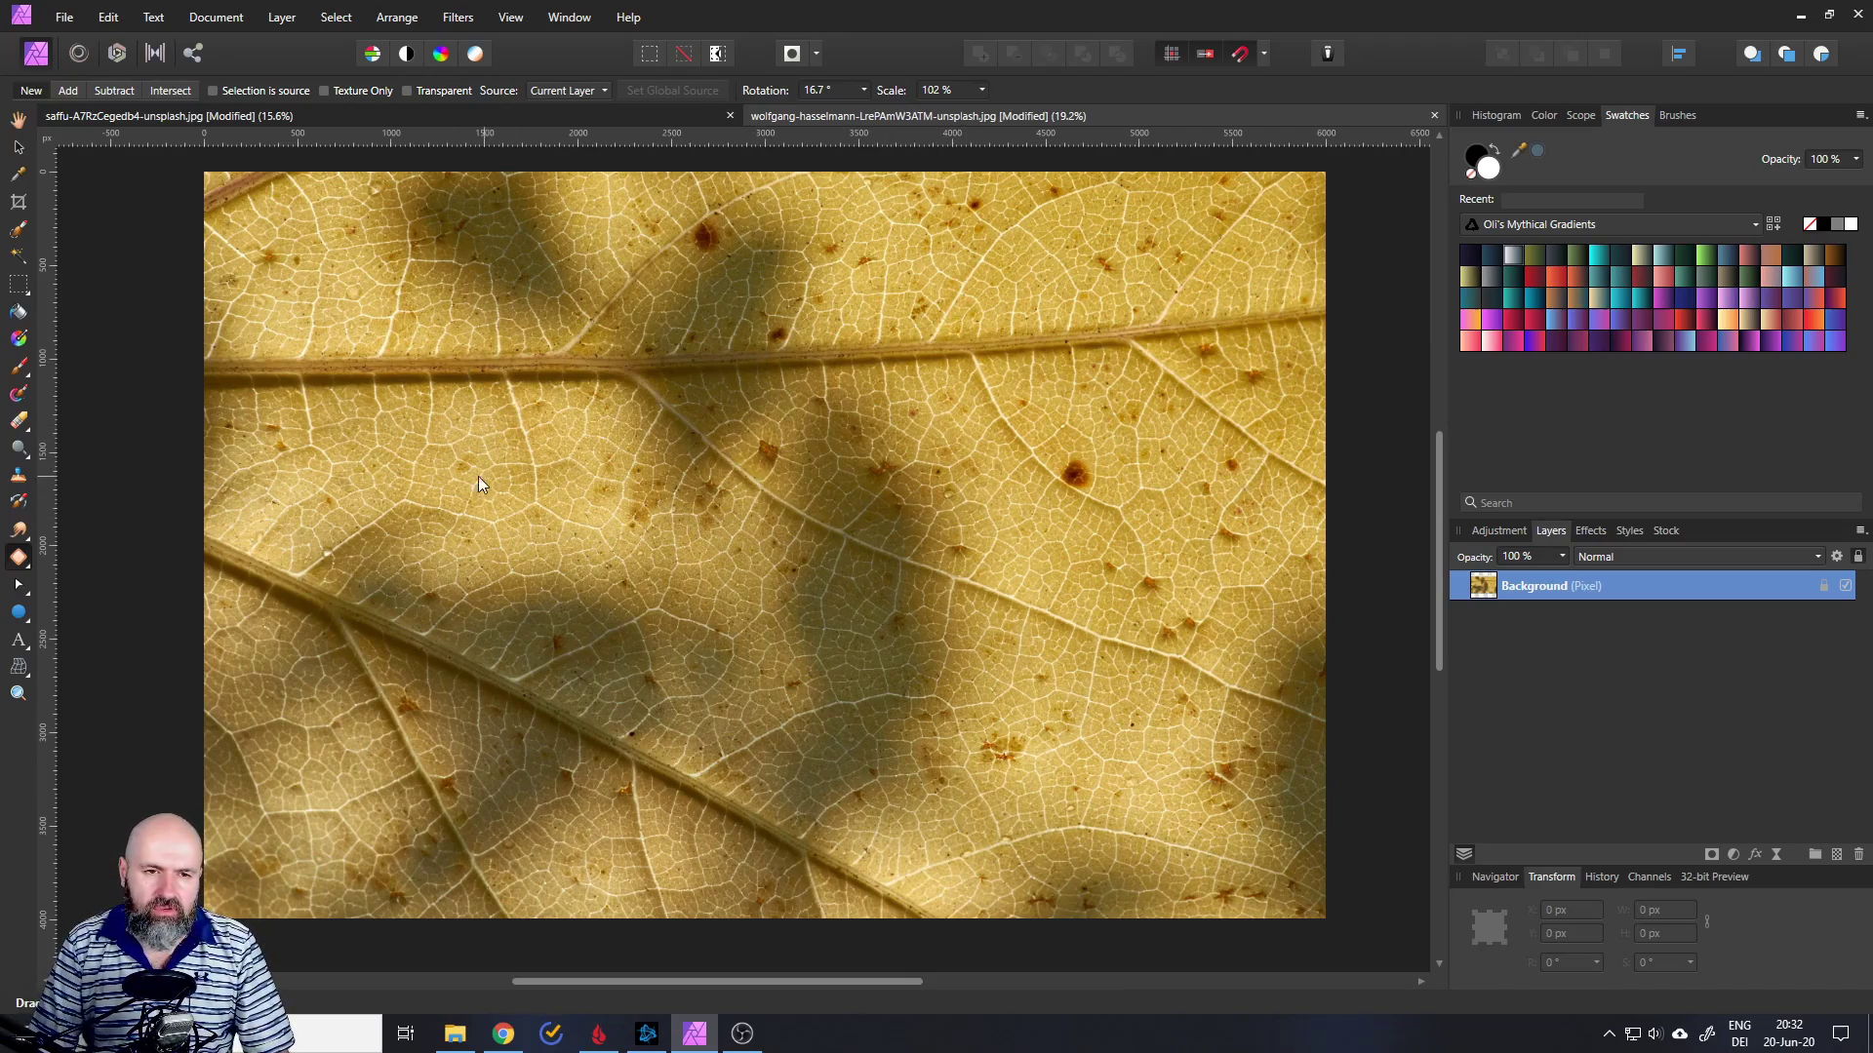
pyautogui.scroll(3, 454, 478)
pyautogui.scroll(-4, 454, 469)
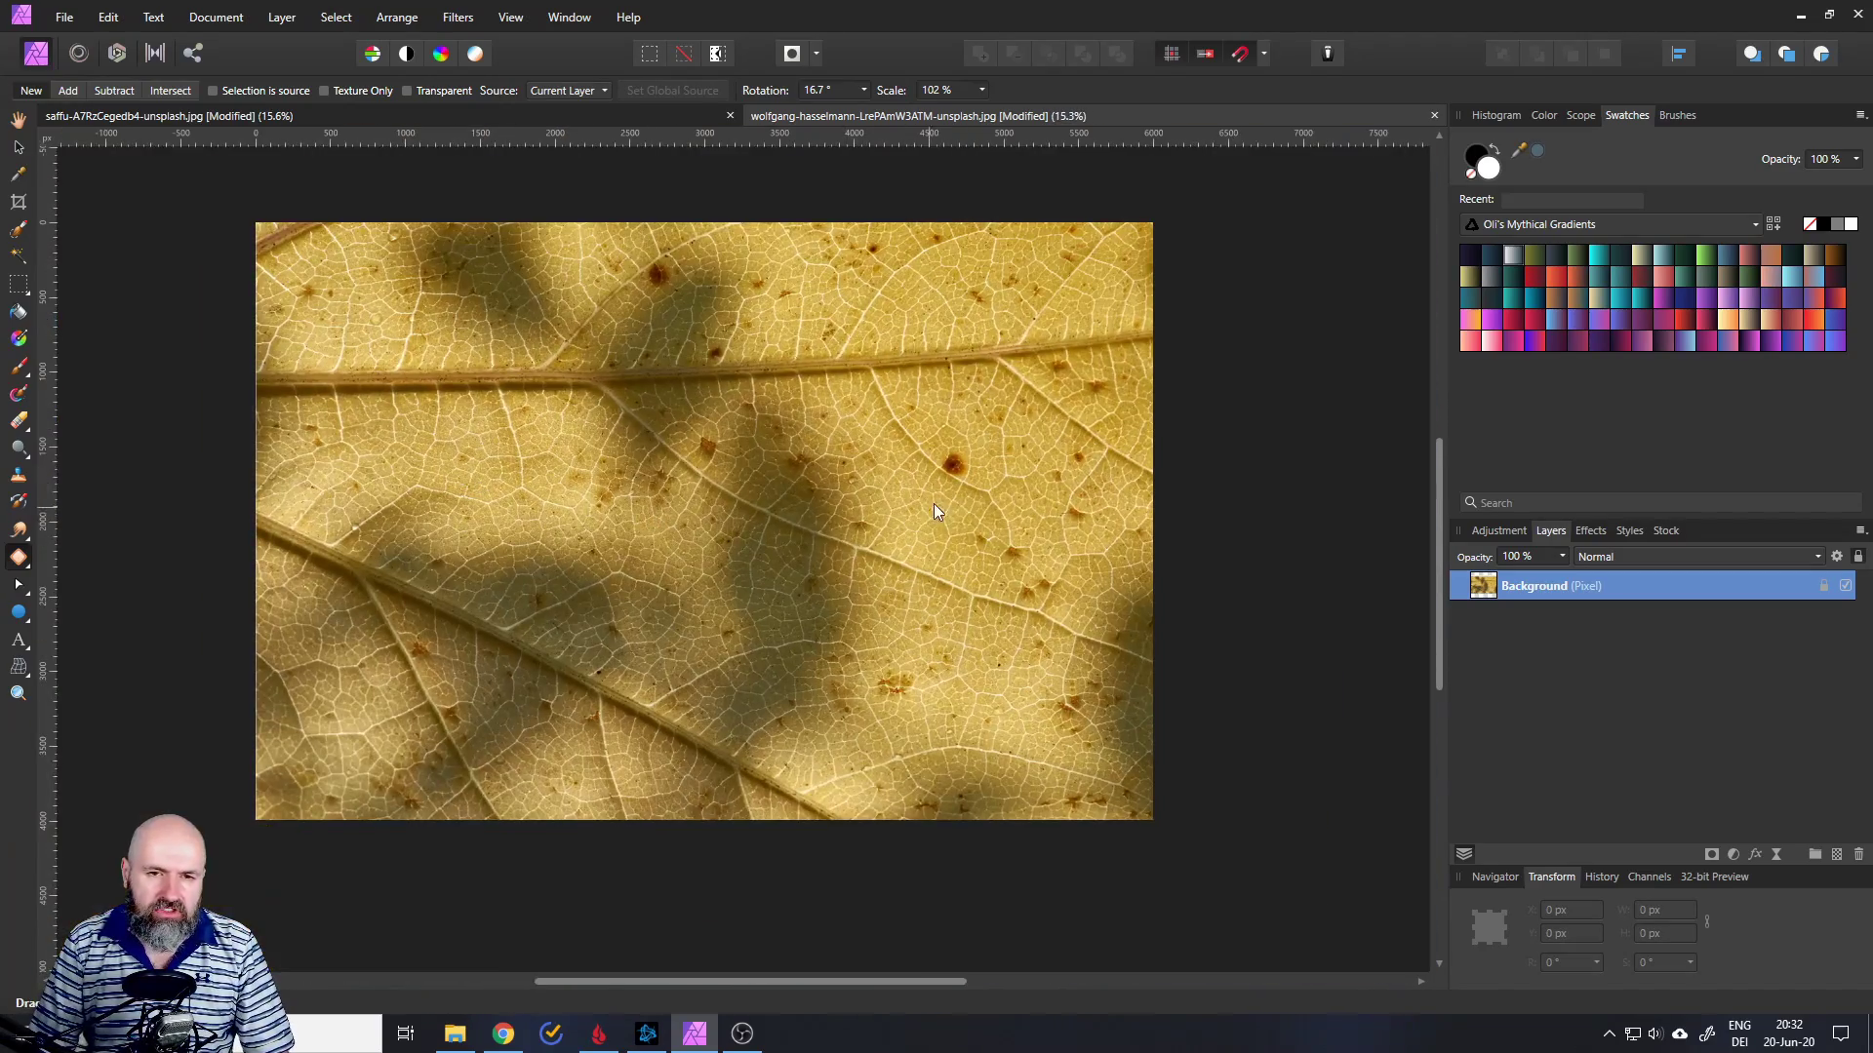
pyautogui.scroll(2, 956, 455)
pyautogui.scroll(-2, 951, 457)
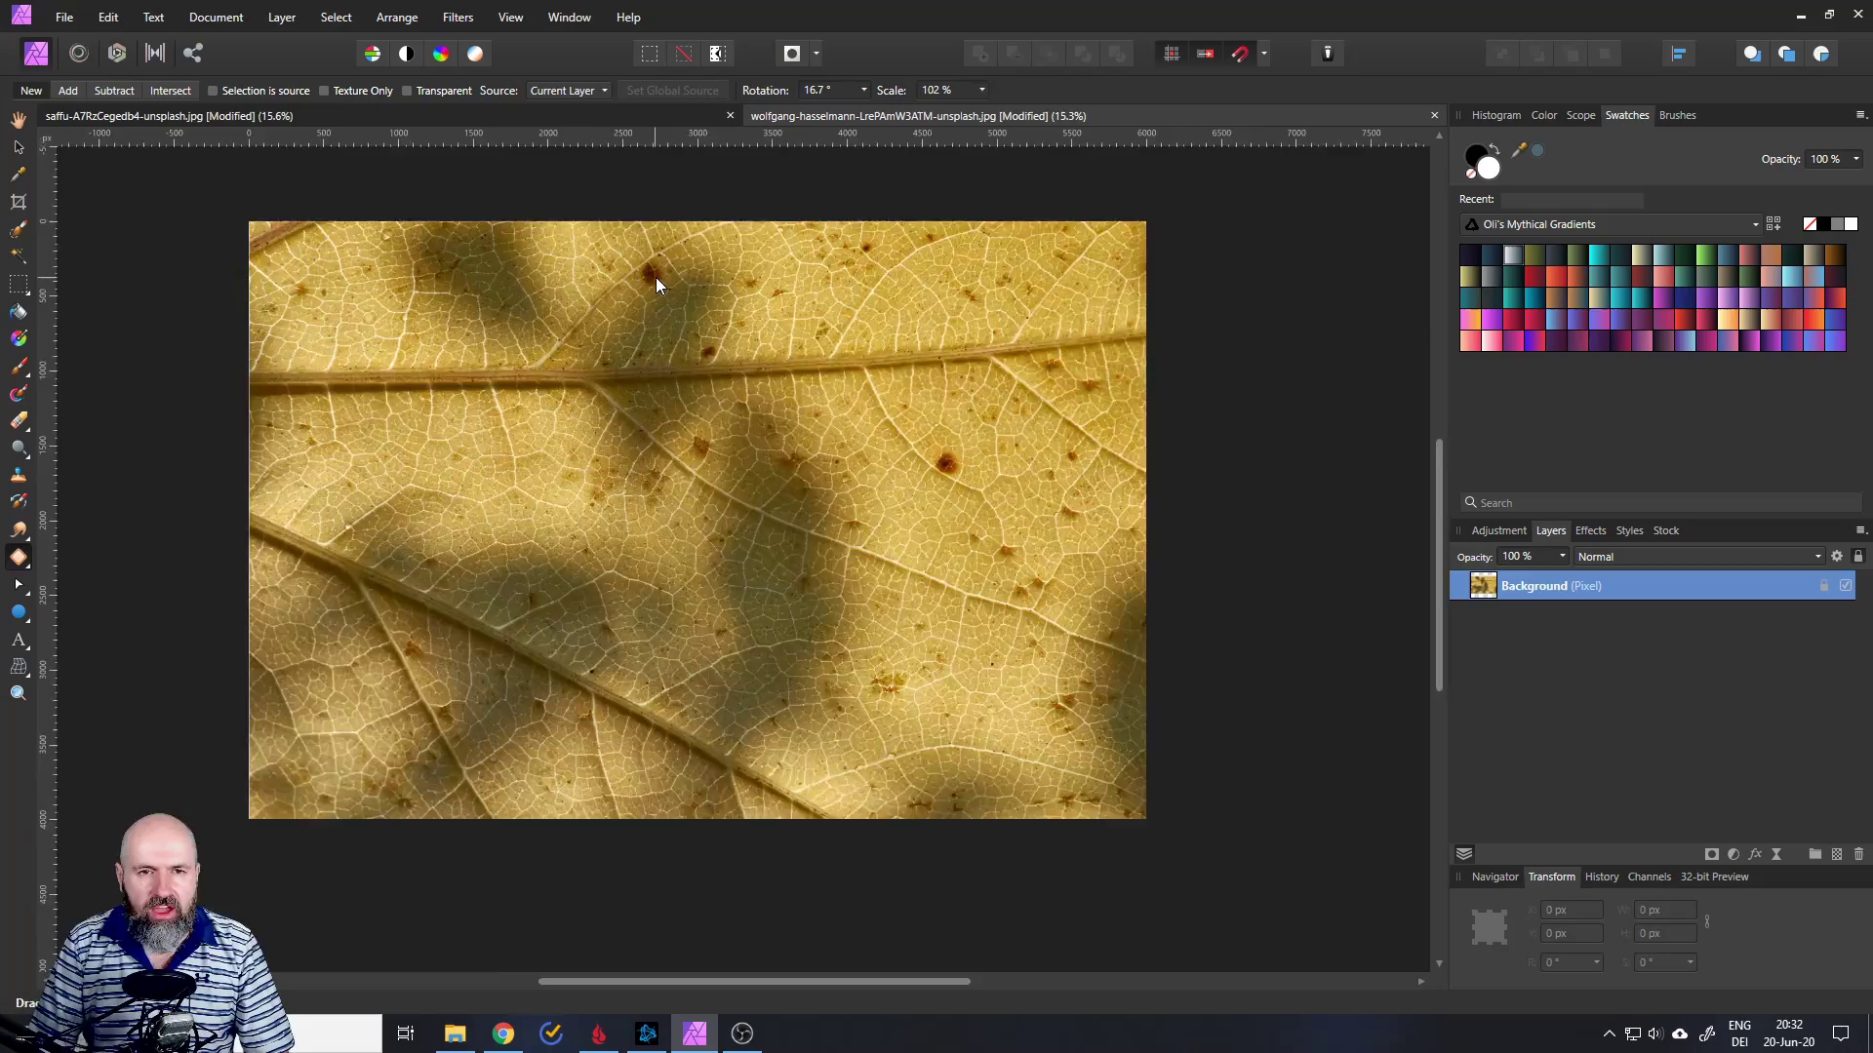
pyautogui.scroll(3, 656, 277)
pyautogui.scroll(-4, 655, 289)
pyautogui.scroll(1, 1009, 314)
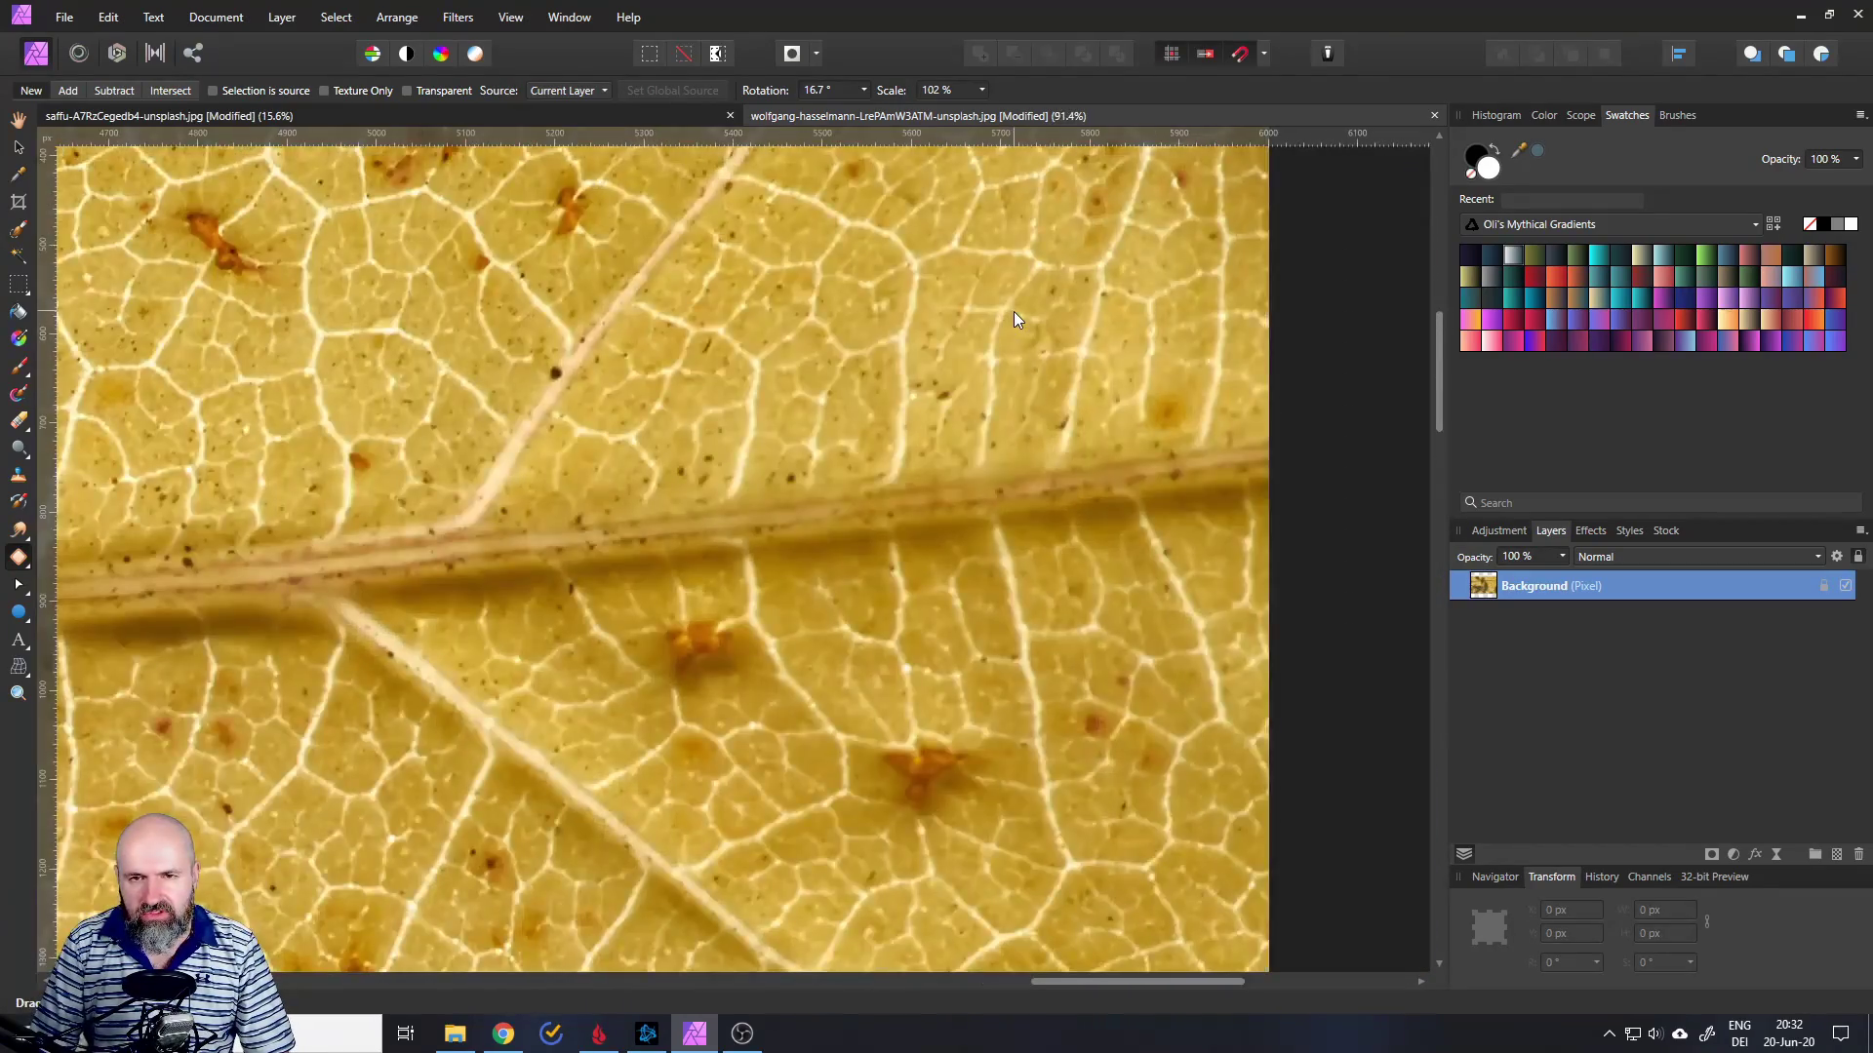
pyautogui.scroll(-5, 1011, 319)
pyautogui.scroll(4, 816, 632)
pyautogui.scroll(-3, 846, 605)
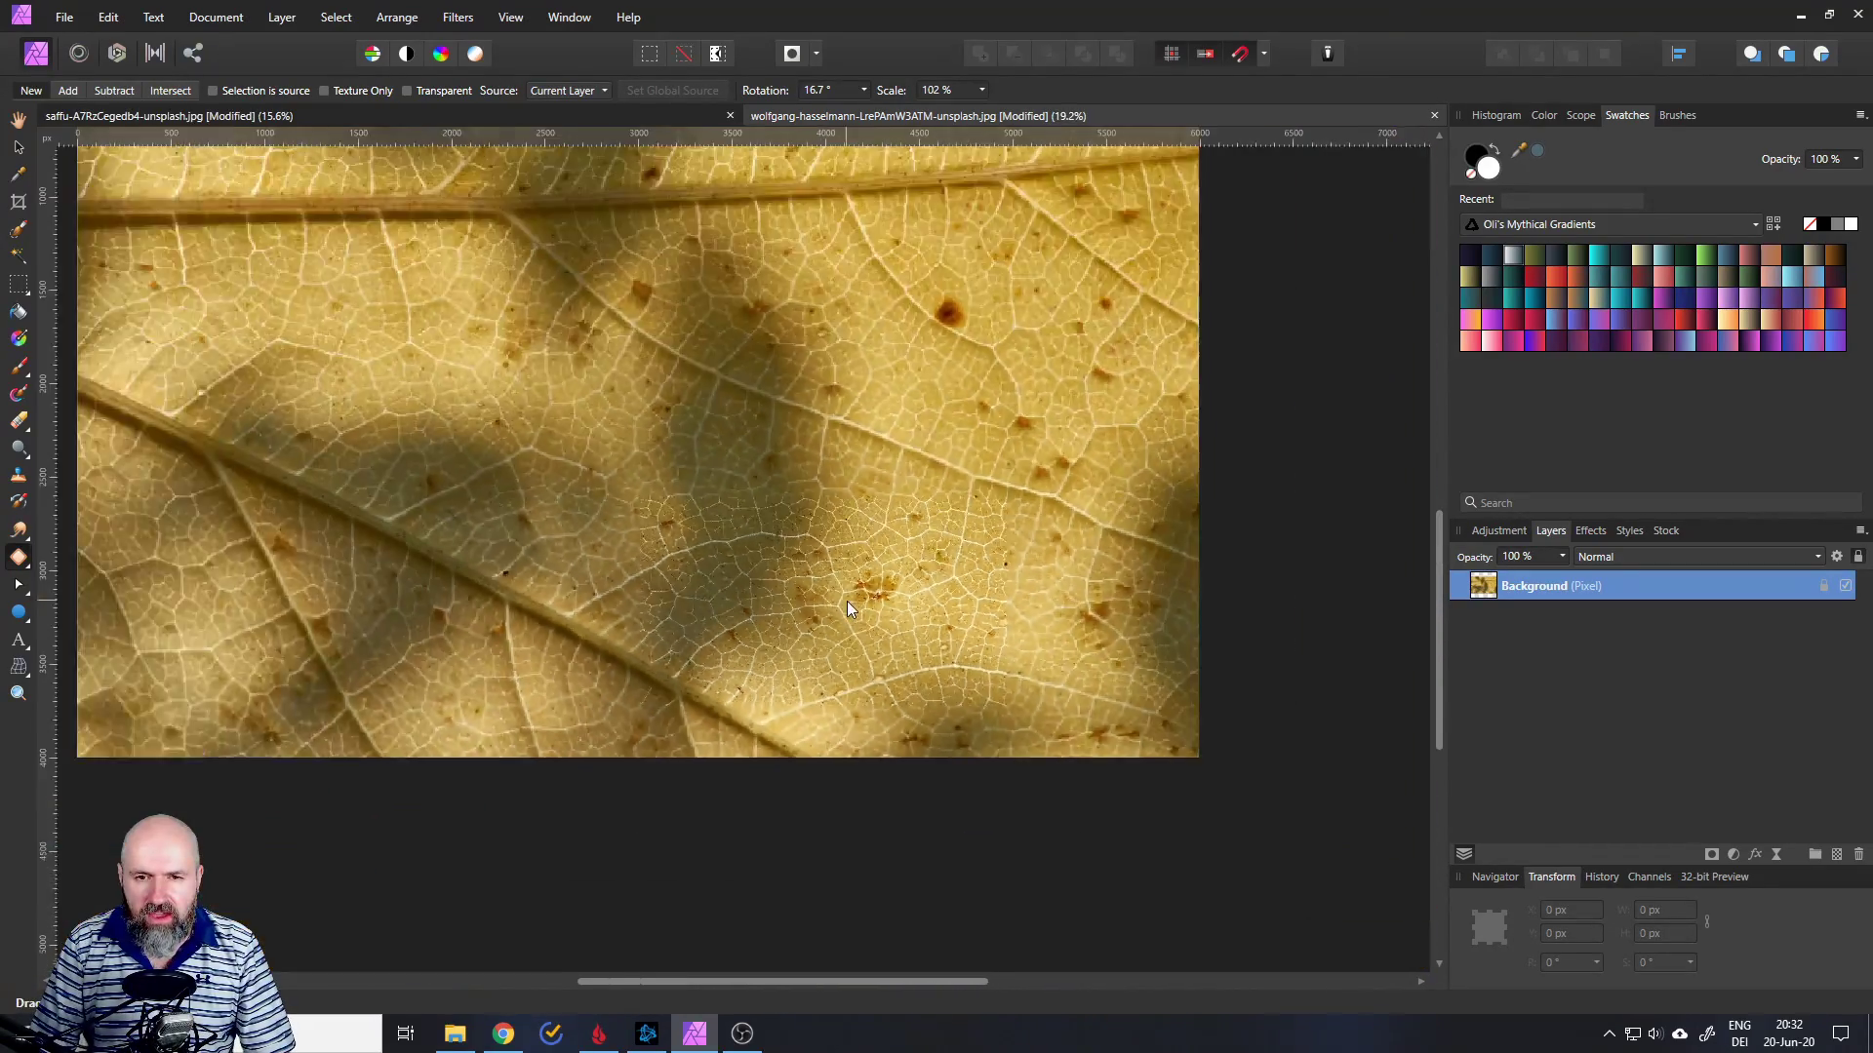
pyautogui.scroll(-1, 846, 600)
pyautogui.scroll(6, 925, 371)
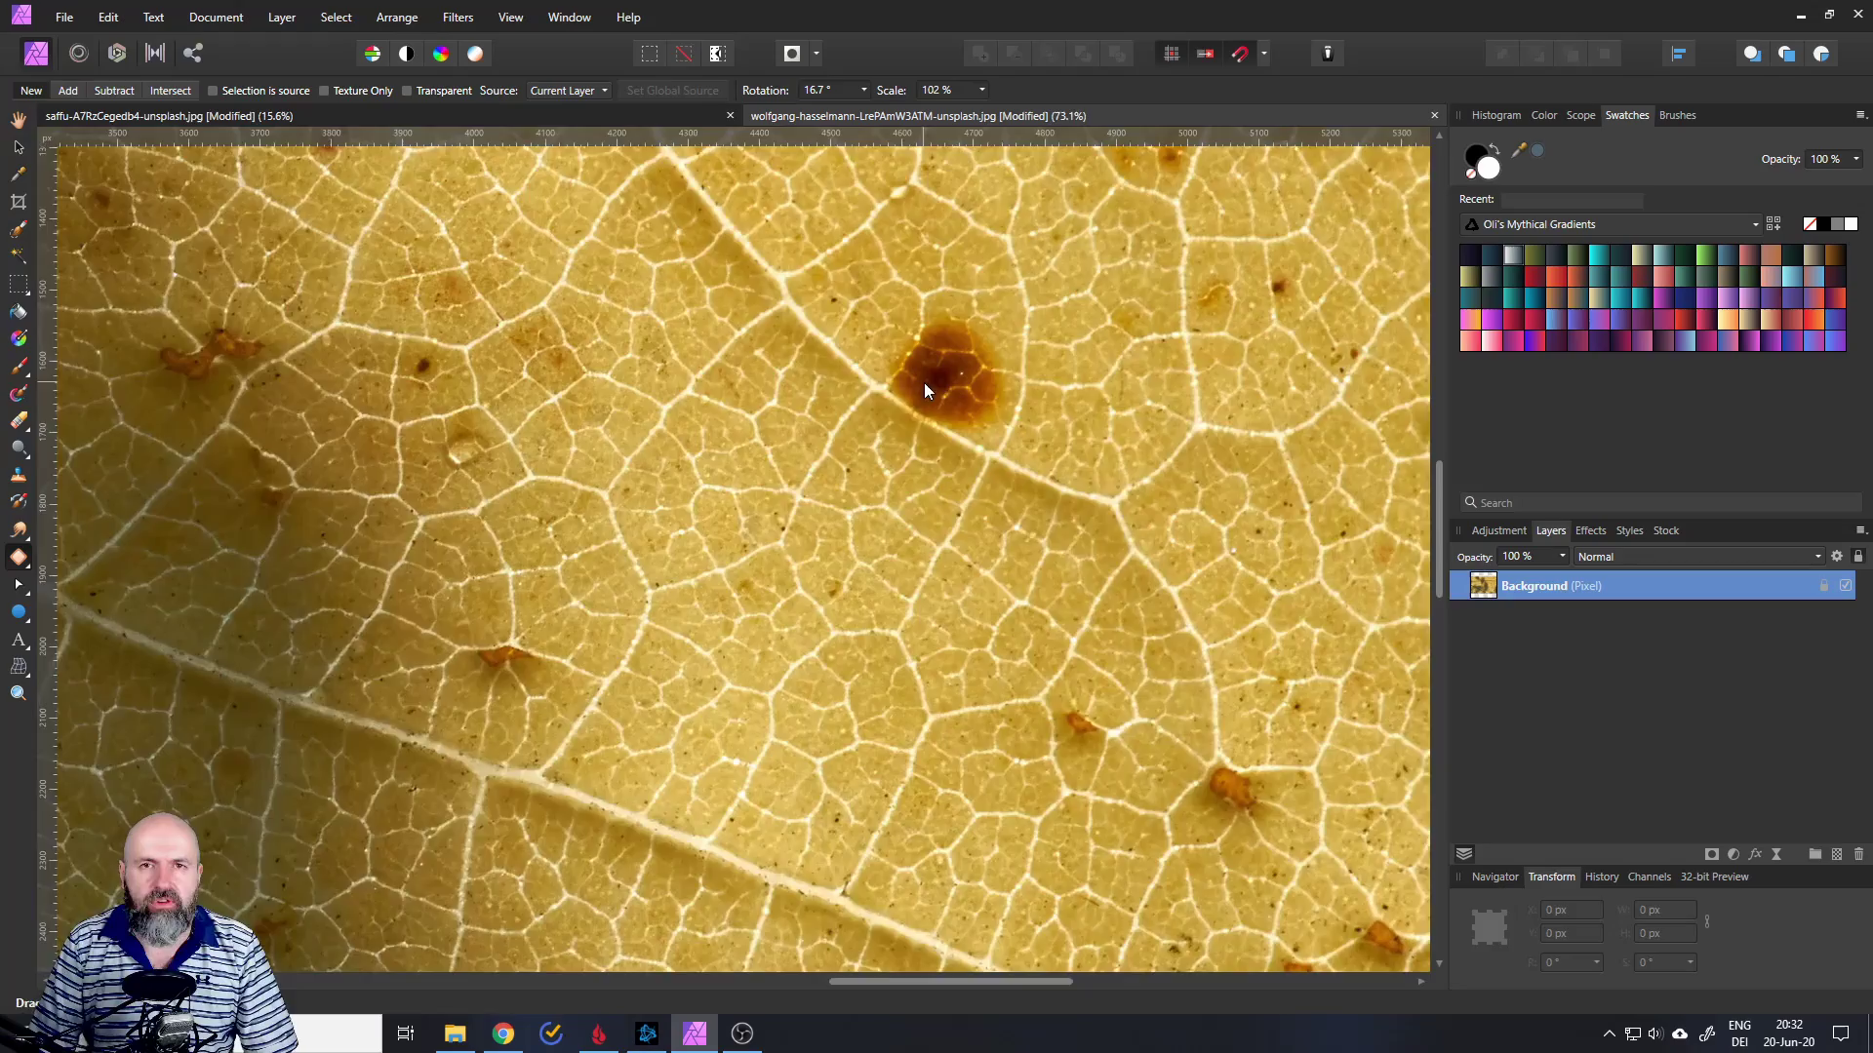
pyautogui.scroll(-4, 923, 382)
# Centre the brown spot in view and select the Patch Tool from the healing tools
pyautogui.moveTo(913, 389); pyautogui.dragTo(991, 543)
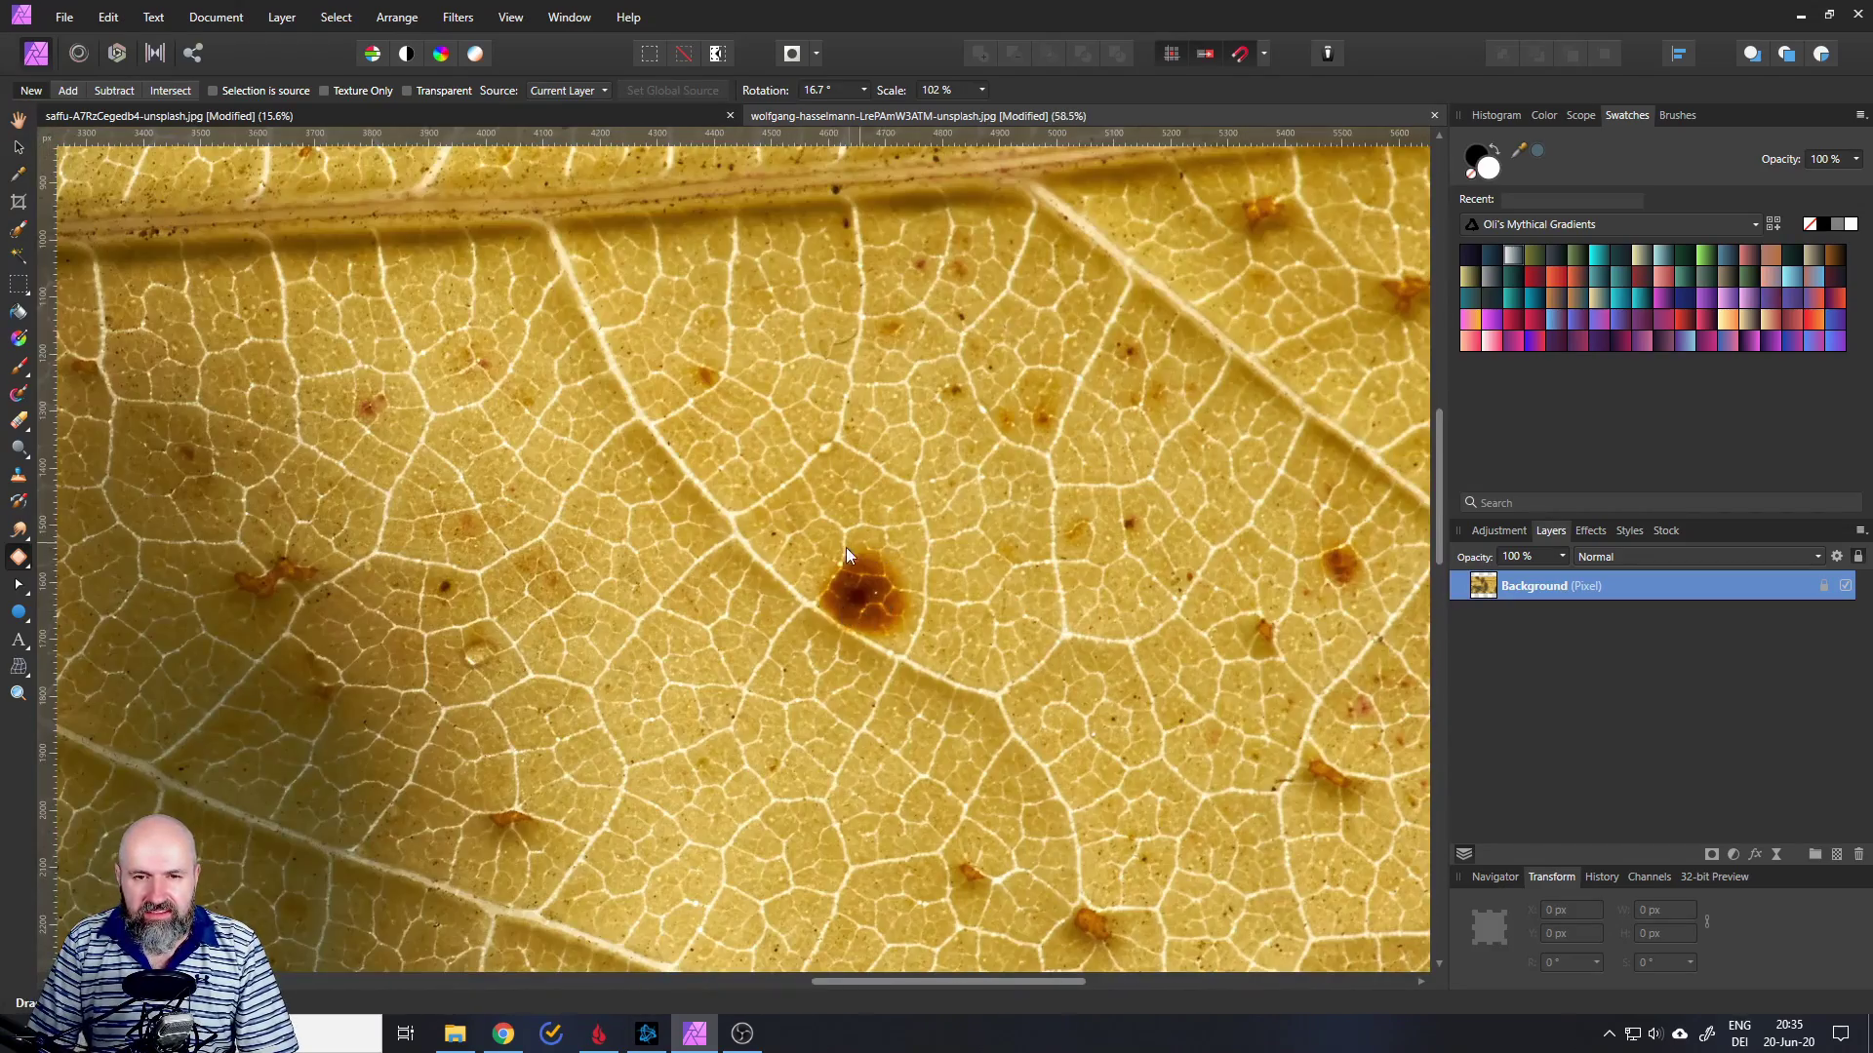
pyautogui.click(19, 558)
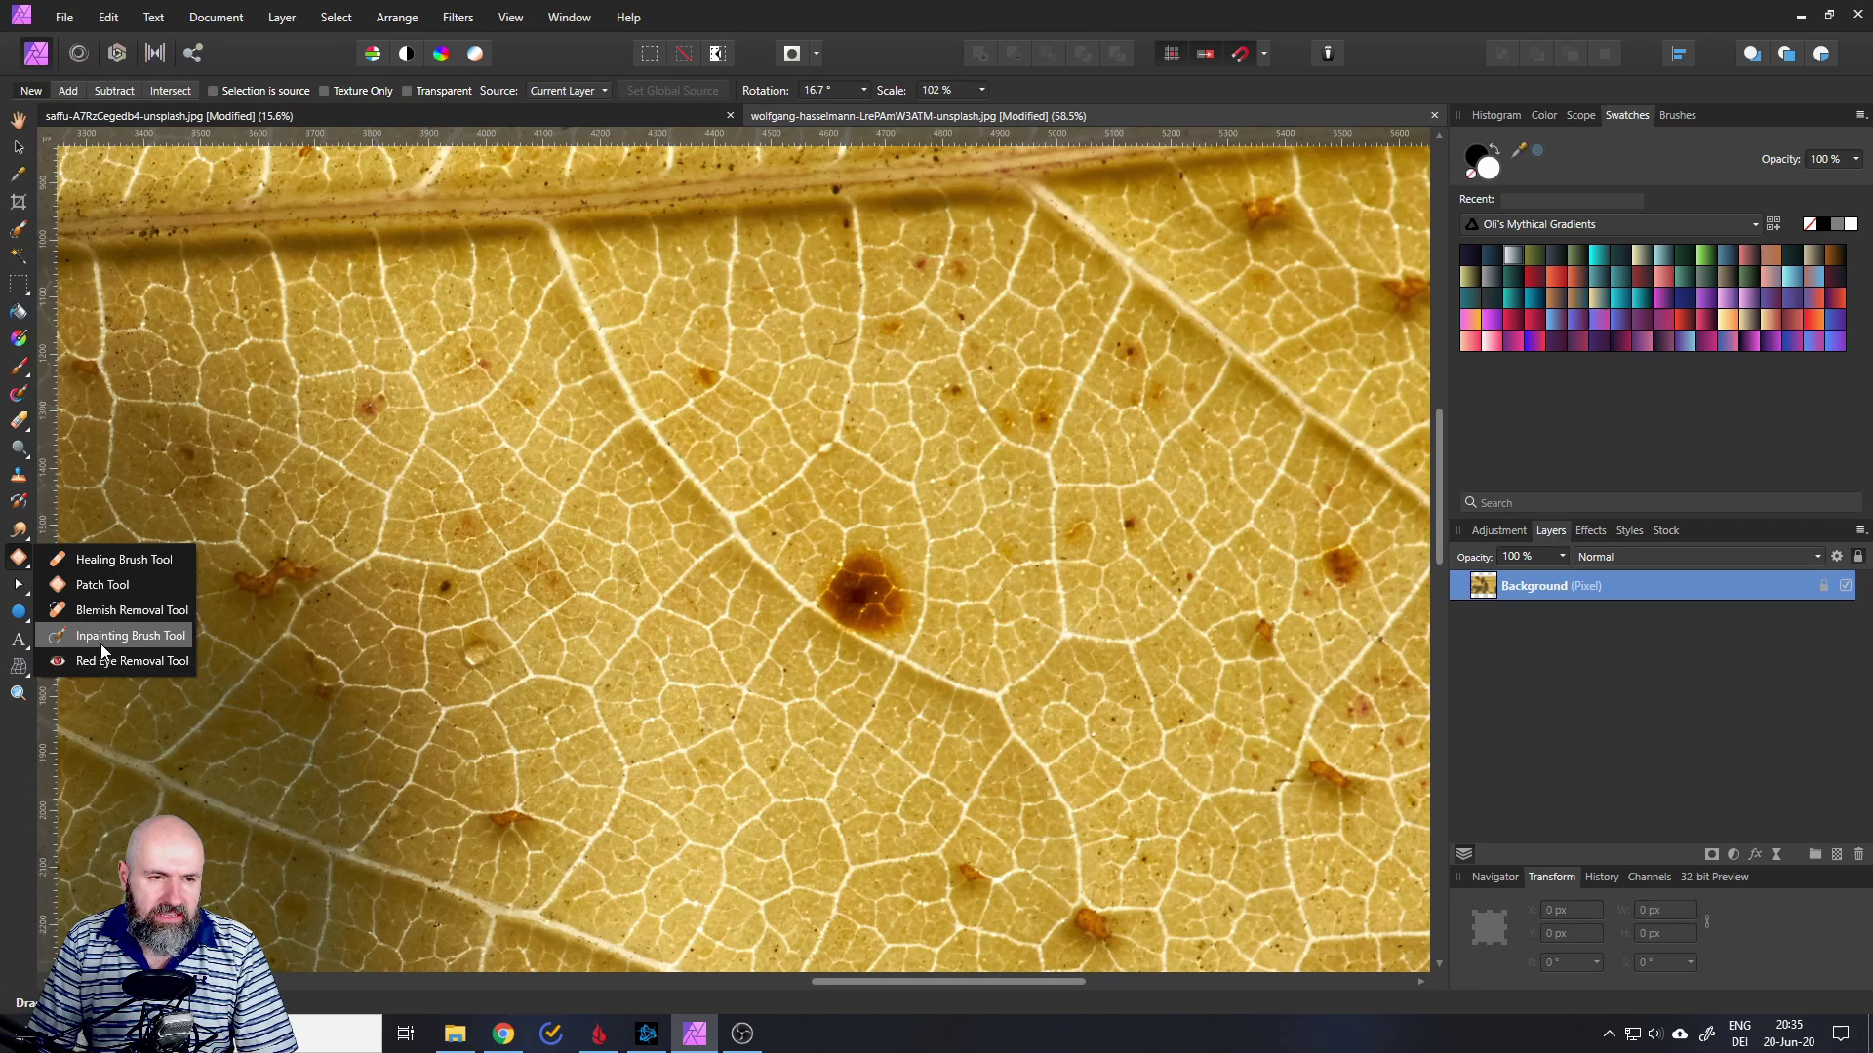
pyautogui.click(92, 585)
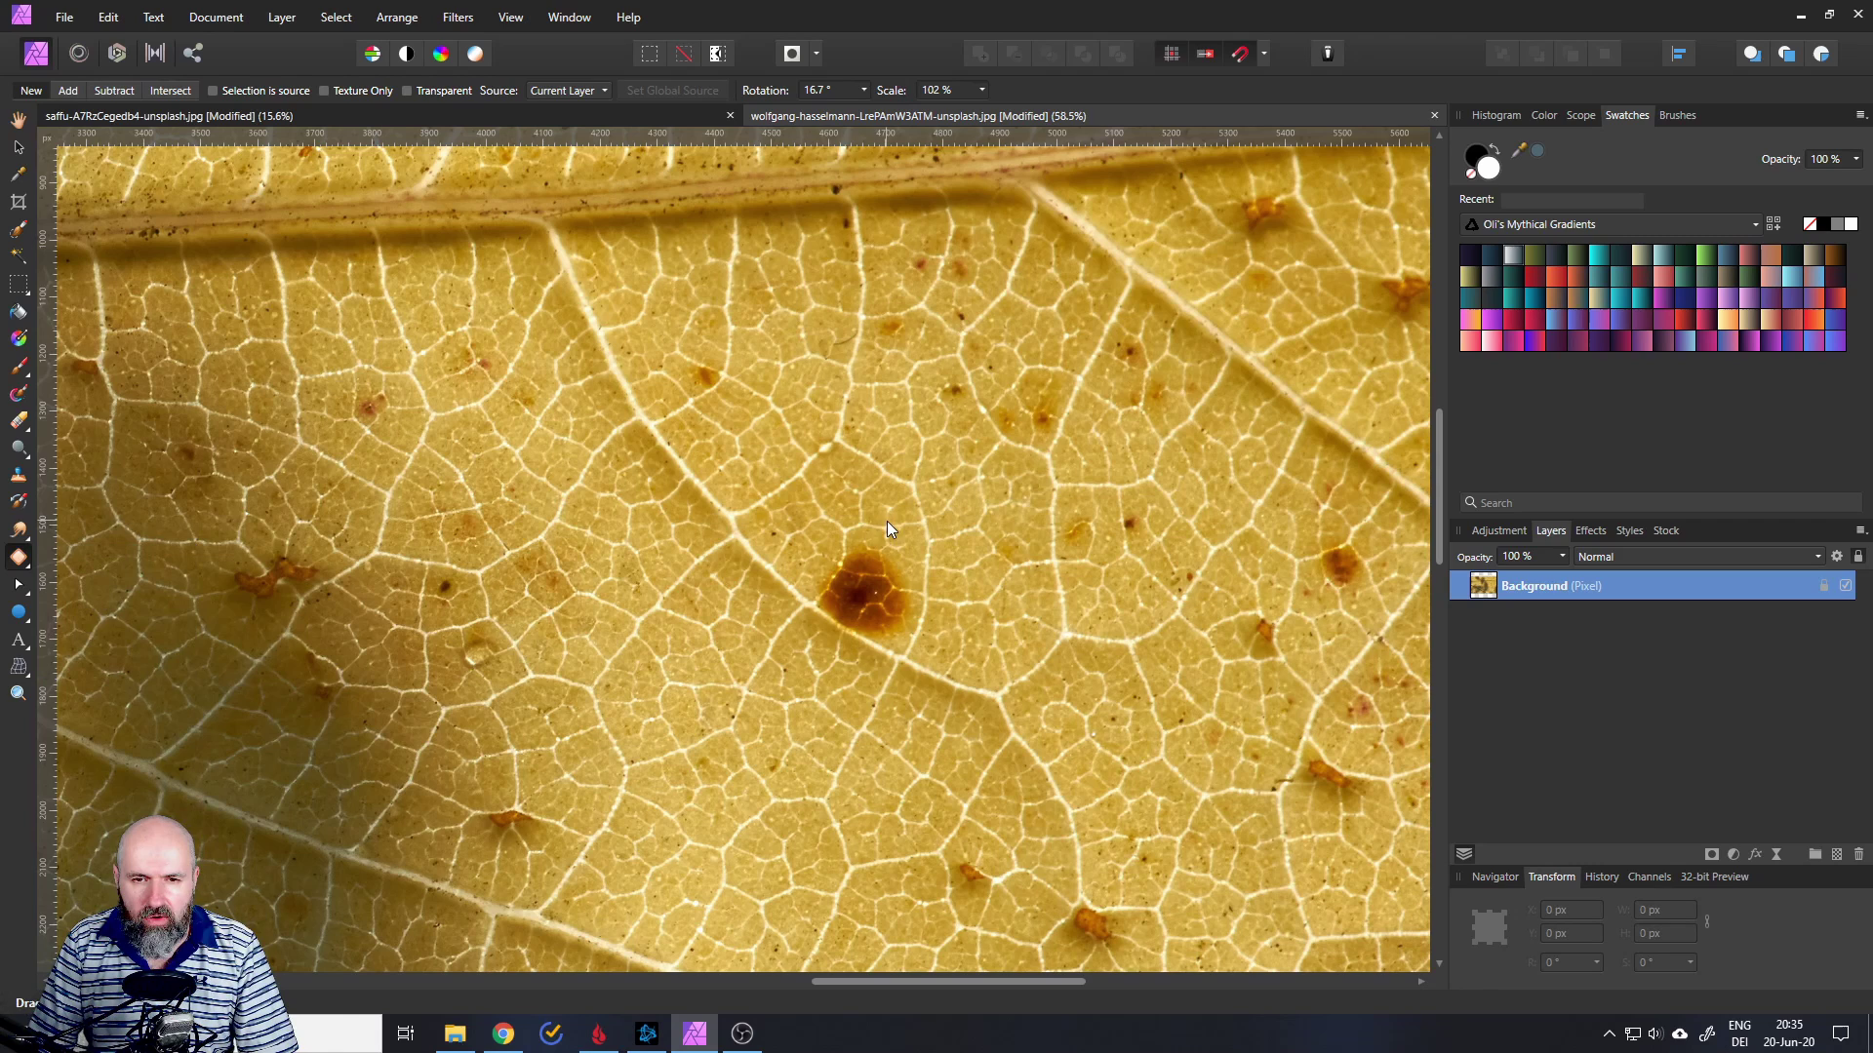
# Loop around the brown spot and drag the patch onto clean vein texture above it
pyautogui.moveTo(886, 521)
pyautogui.mouseDown()
pyautogui.moveTo(816, 641)
pyautogui.moveTo(941, 627)
pyautogui.mouseUp()
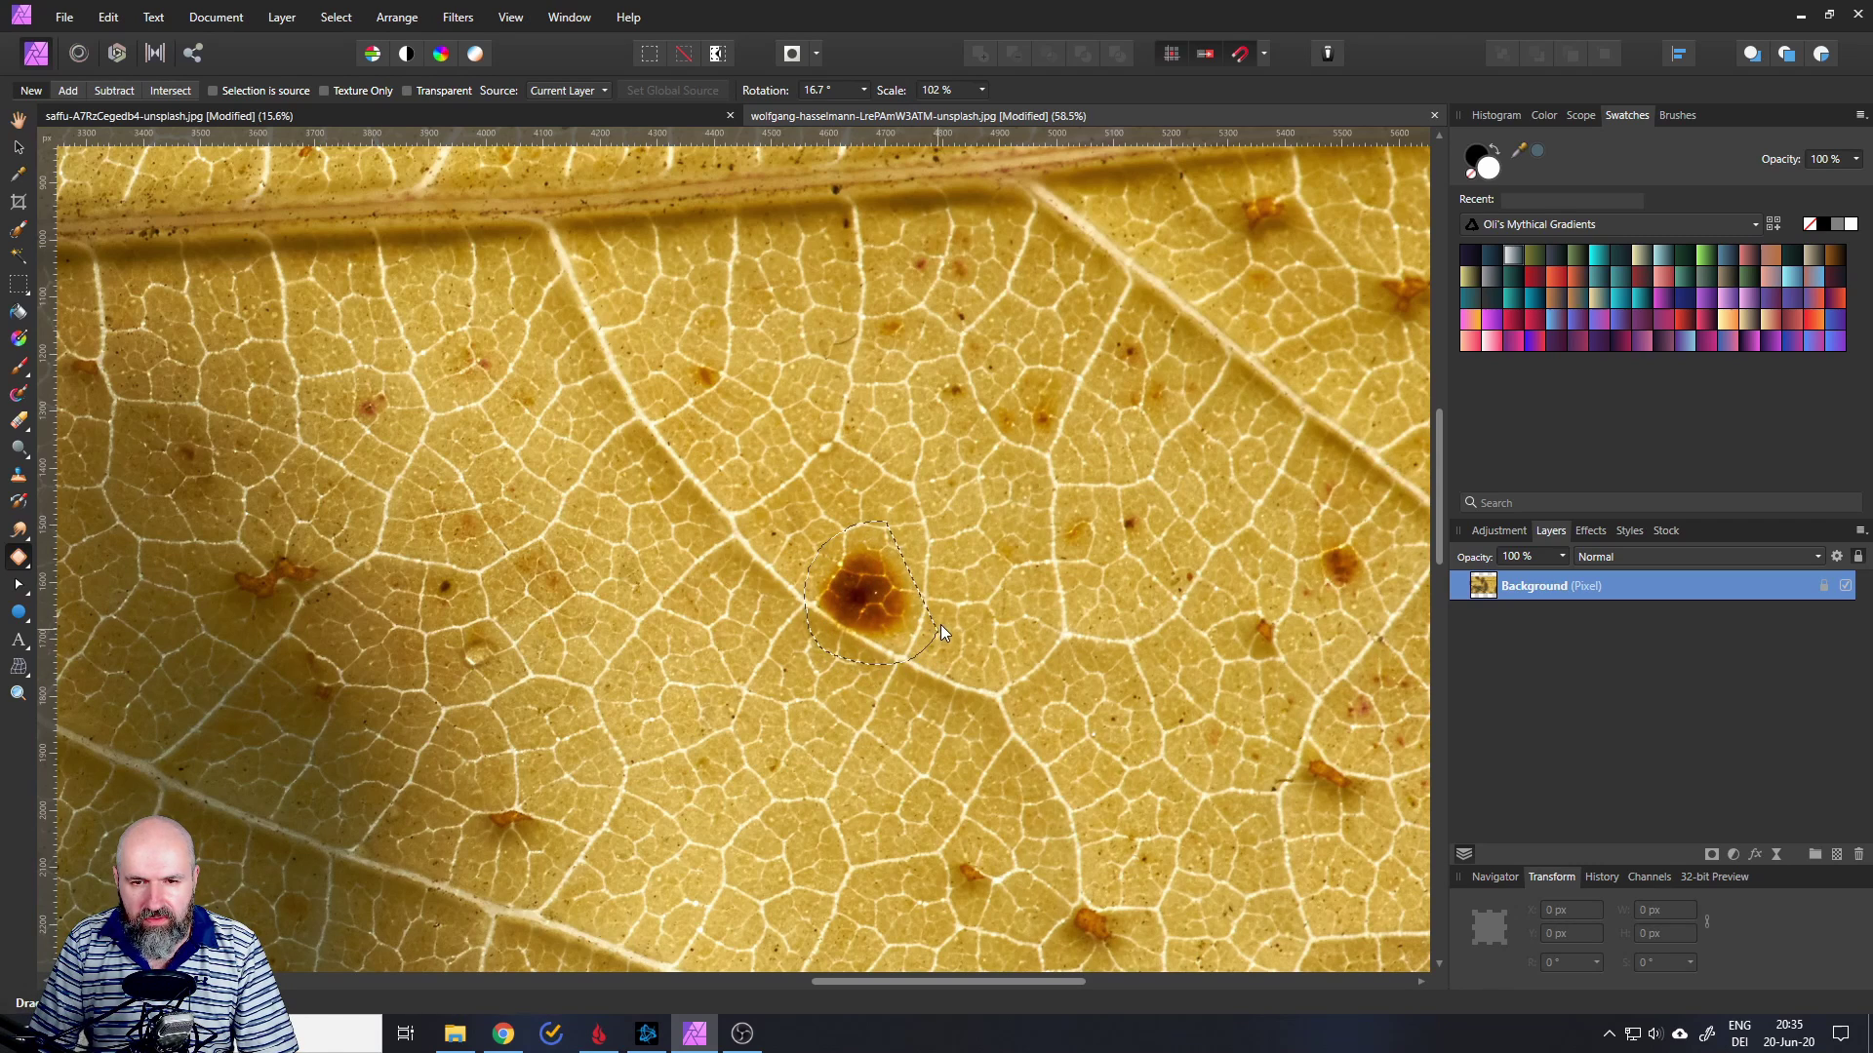
pyautogui.moveTo(911, 537); pyautogui.dragTo(741, 478)
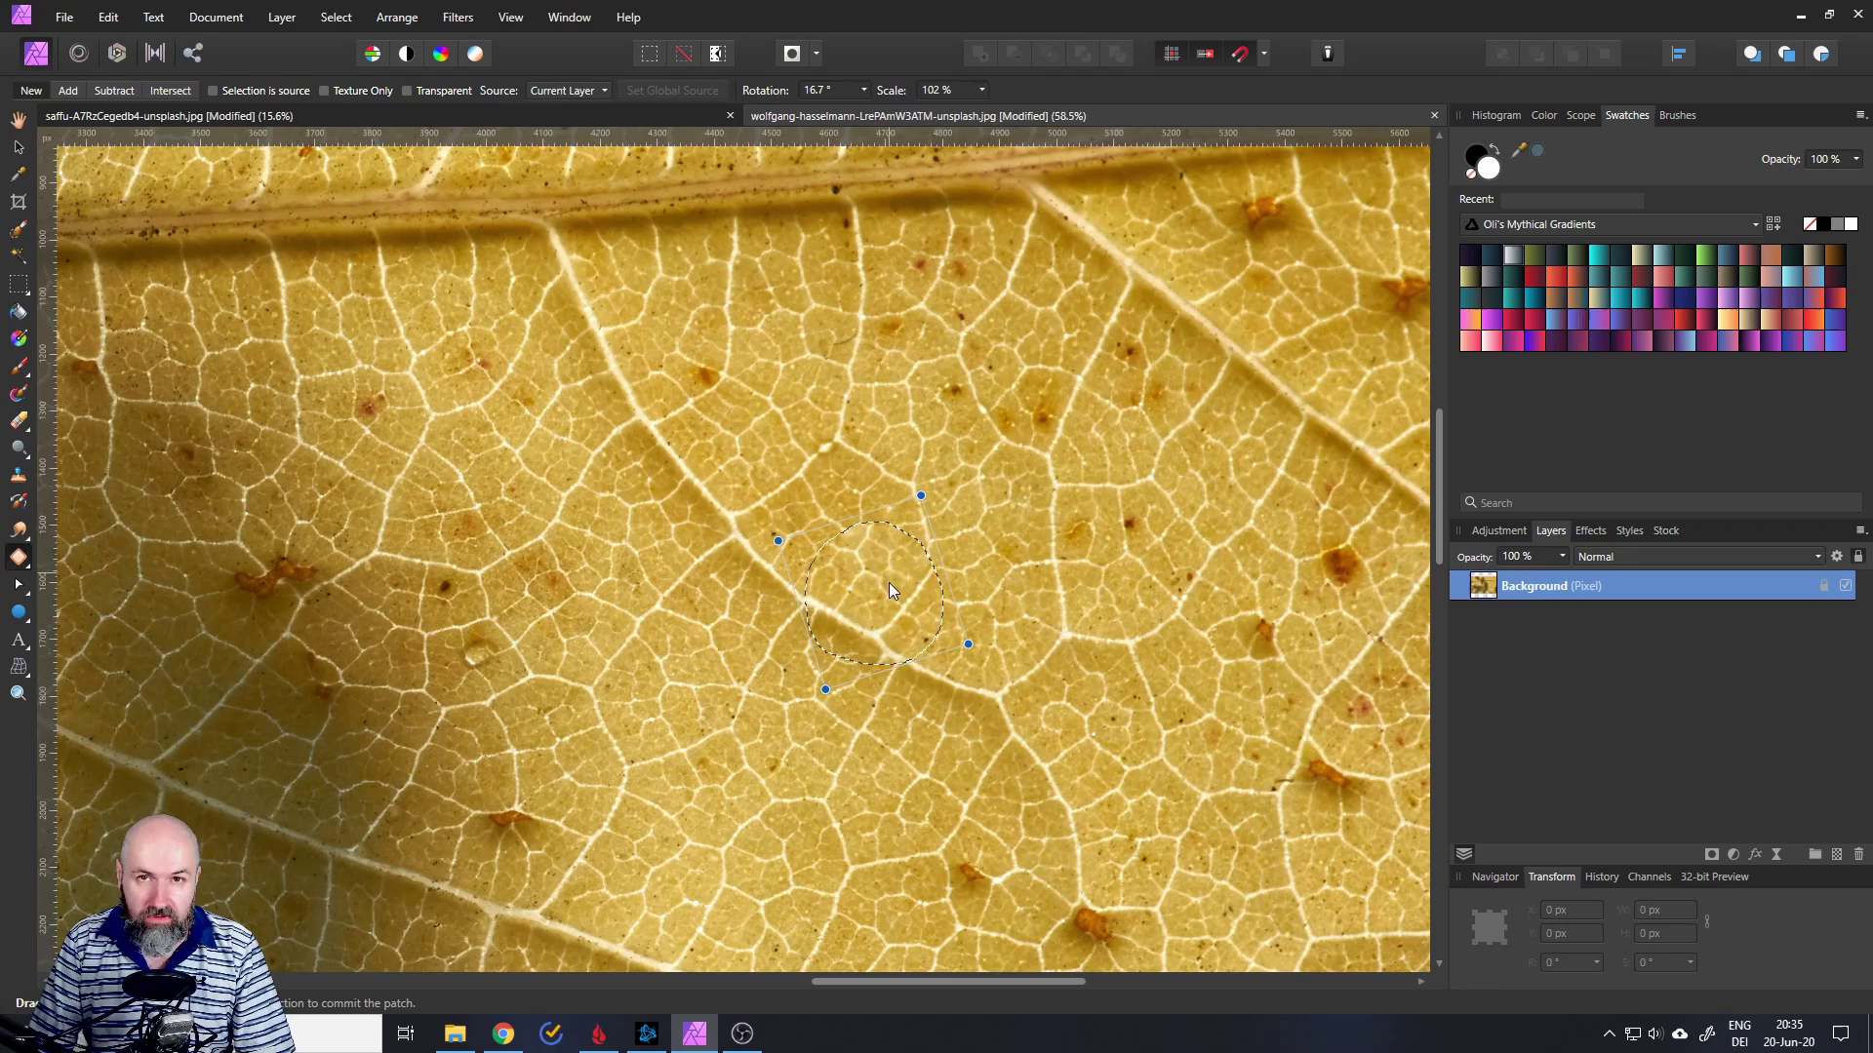
# Rotate the patch and shift its source until the veins line up, then commit it
pyautogui.scroll(5, 888, 600)
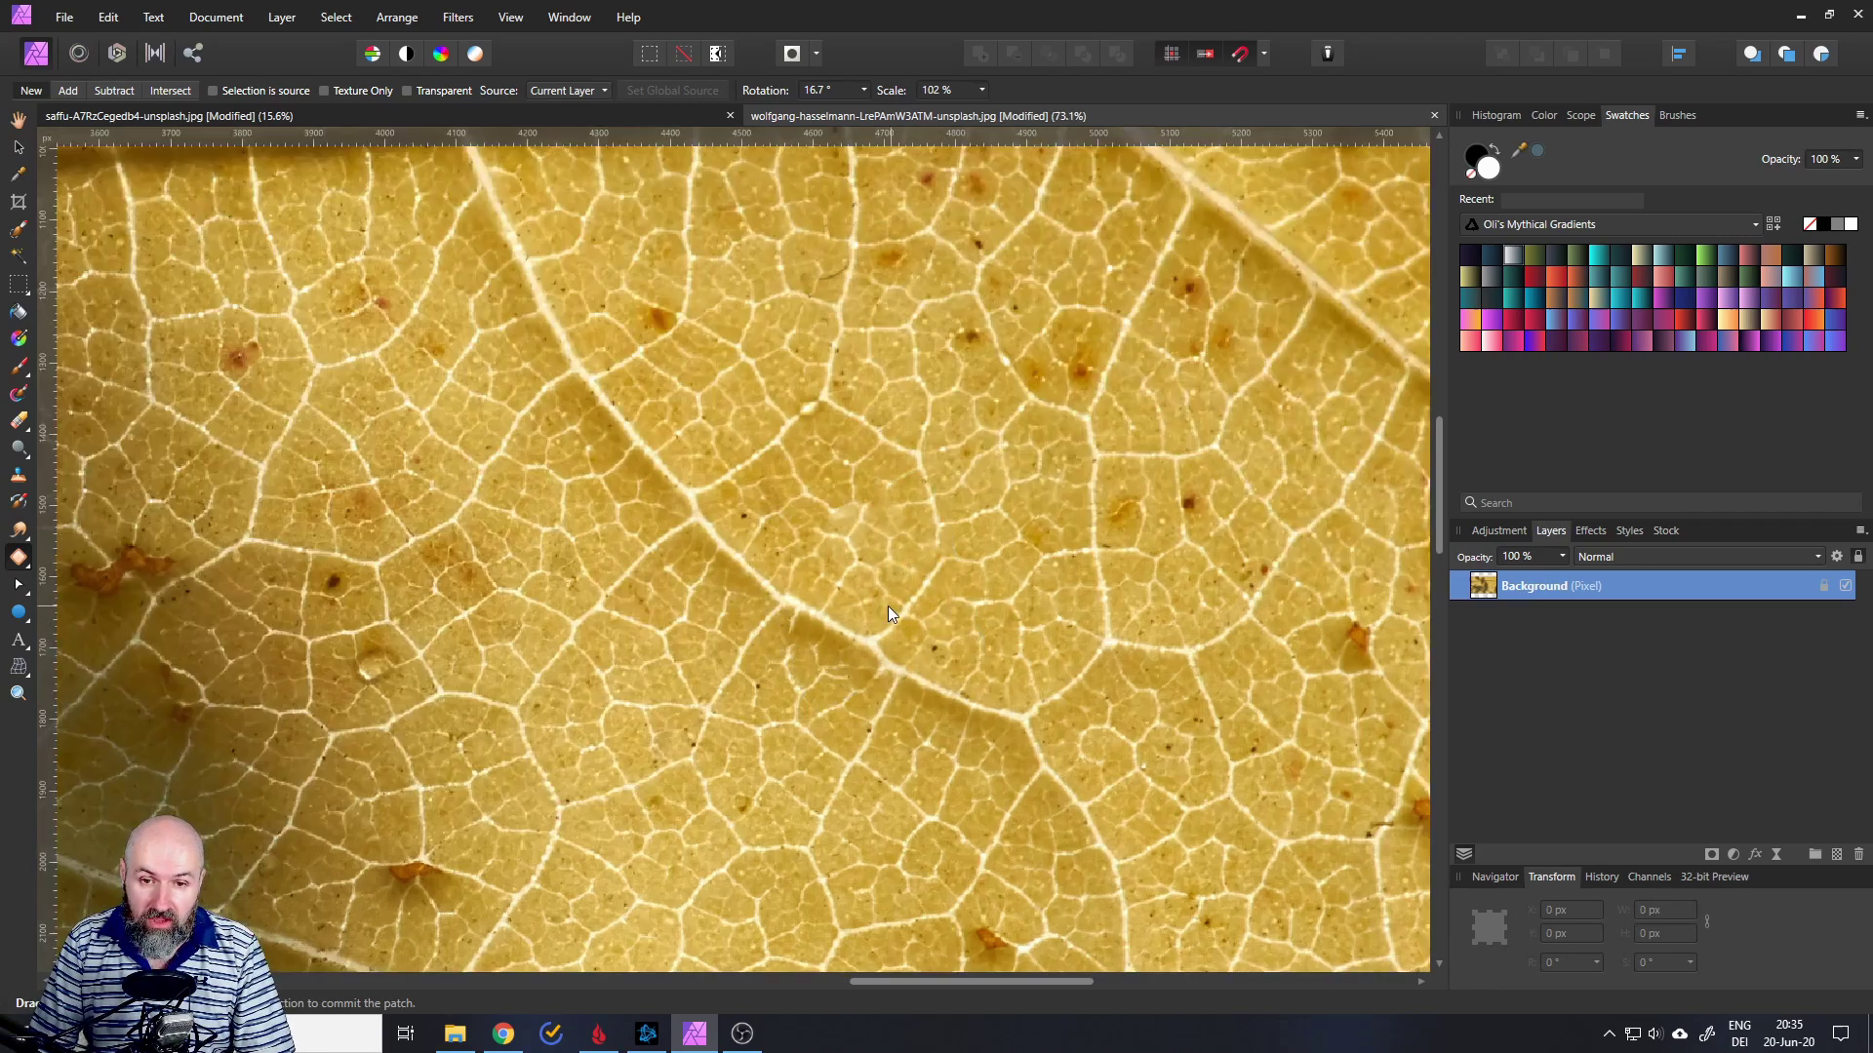
pyautogui.scroll(1, 876, 606)
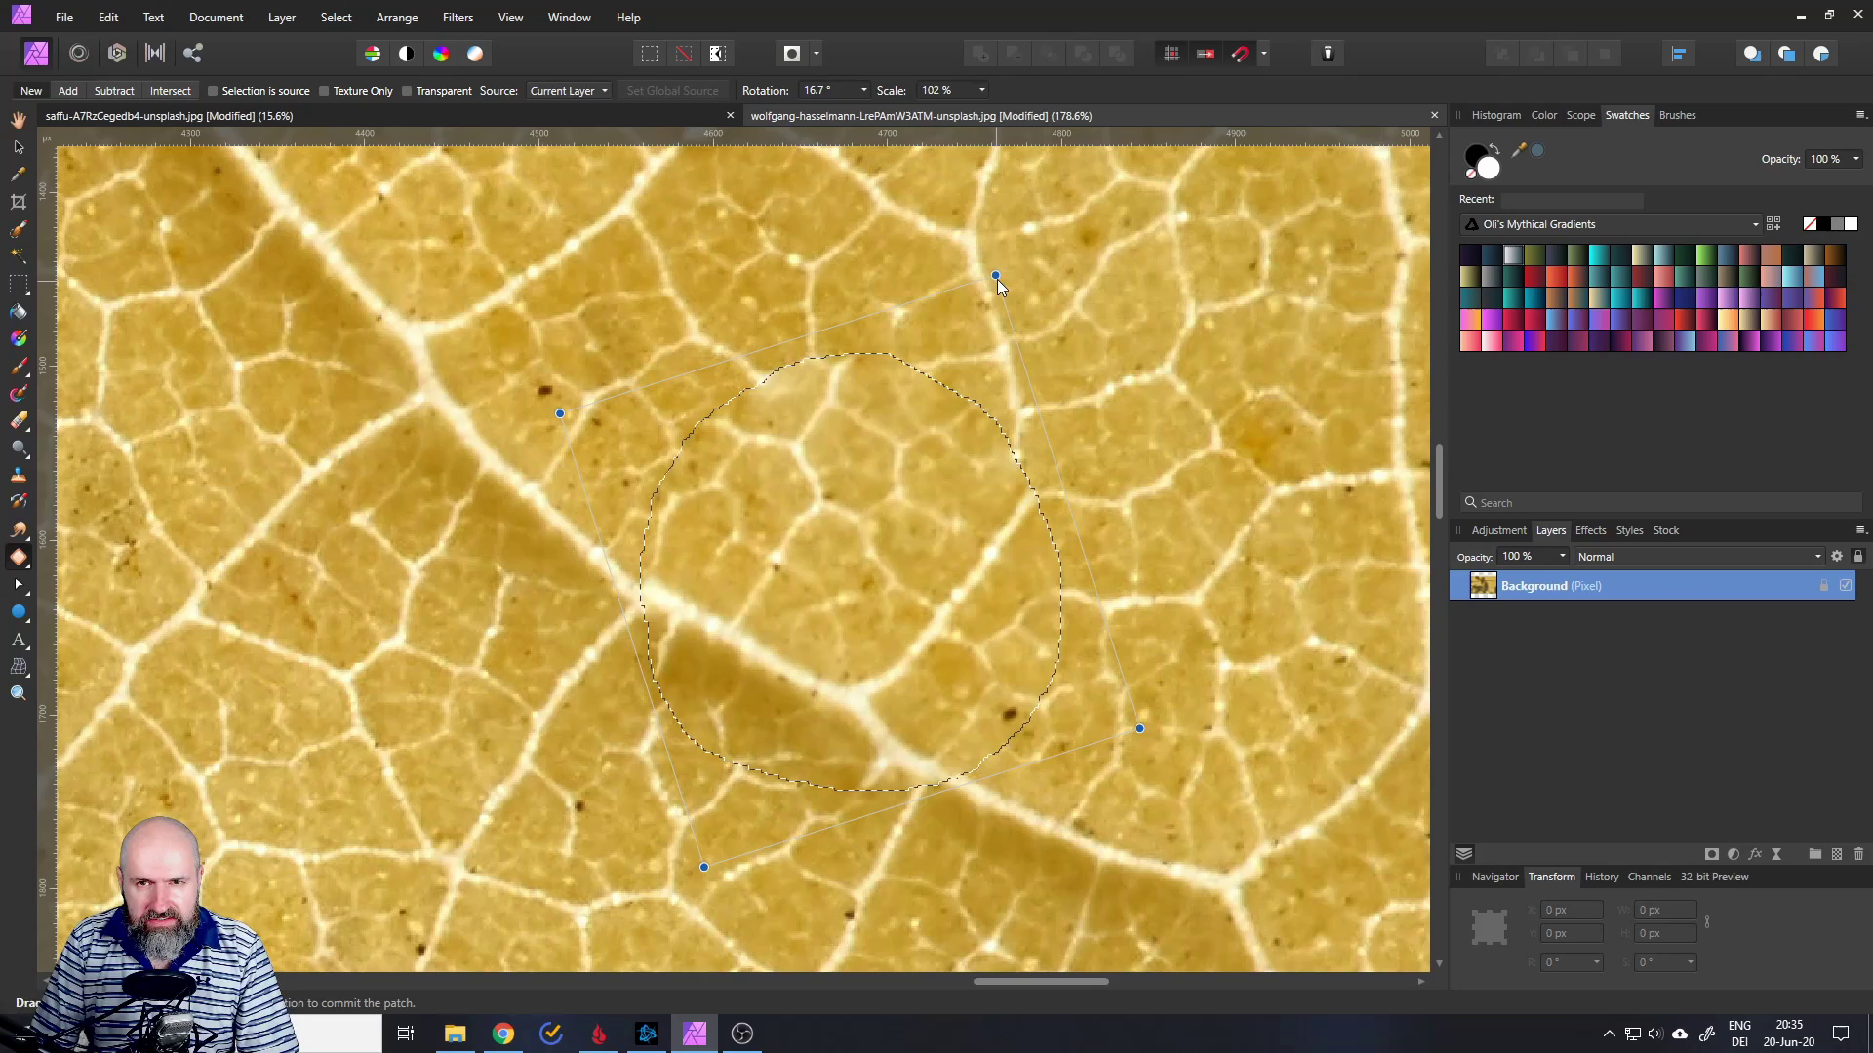
pyautogui.moveTo(985, 267)
pyautogui.mouseDown()
pyautogui.moveTo(893, 248)
pyautogui.moveTo(1015, 312)
pyautogui.moveTo(915, 277)
pyautogui.moveTo(984, 290)
pyautogui.mouseUp()
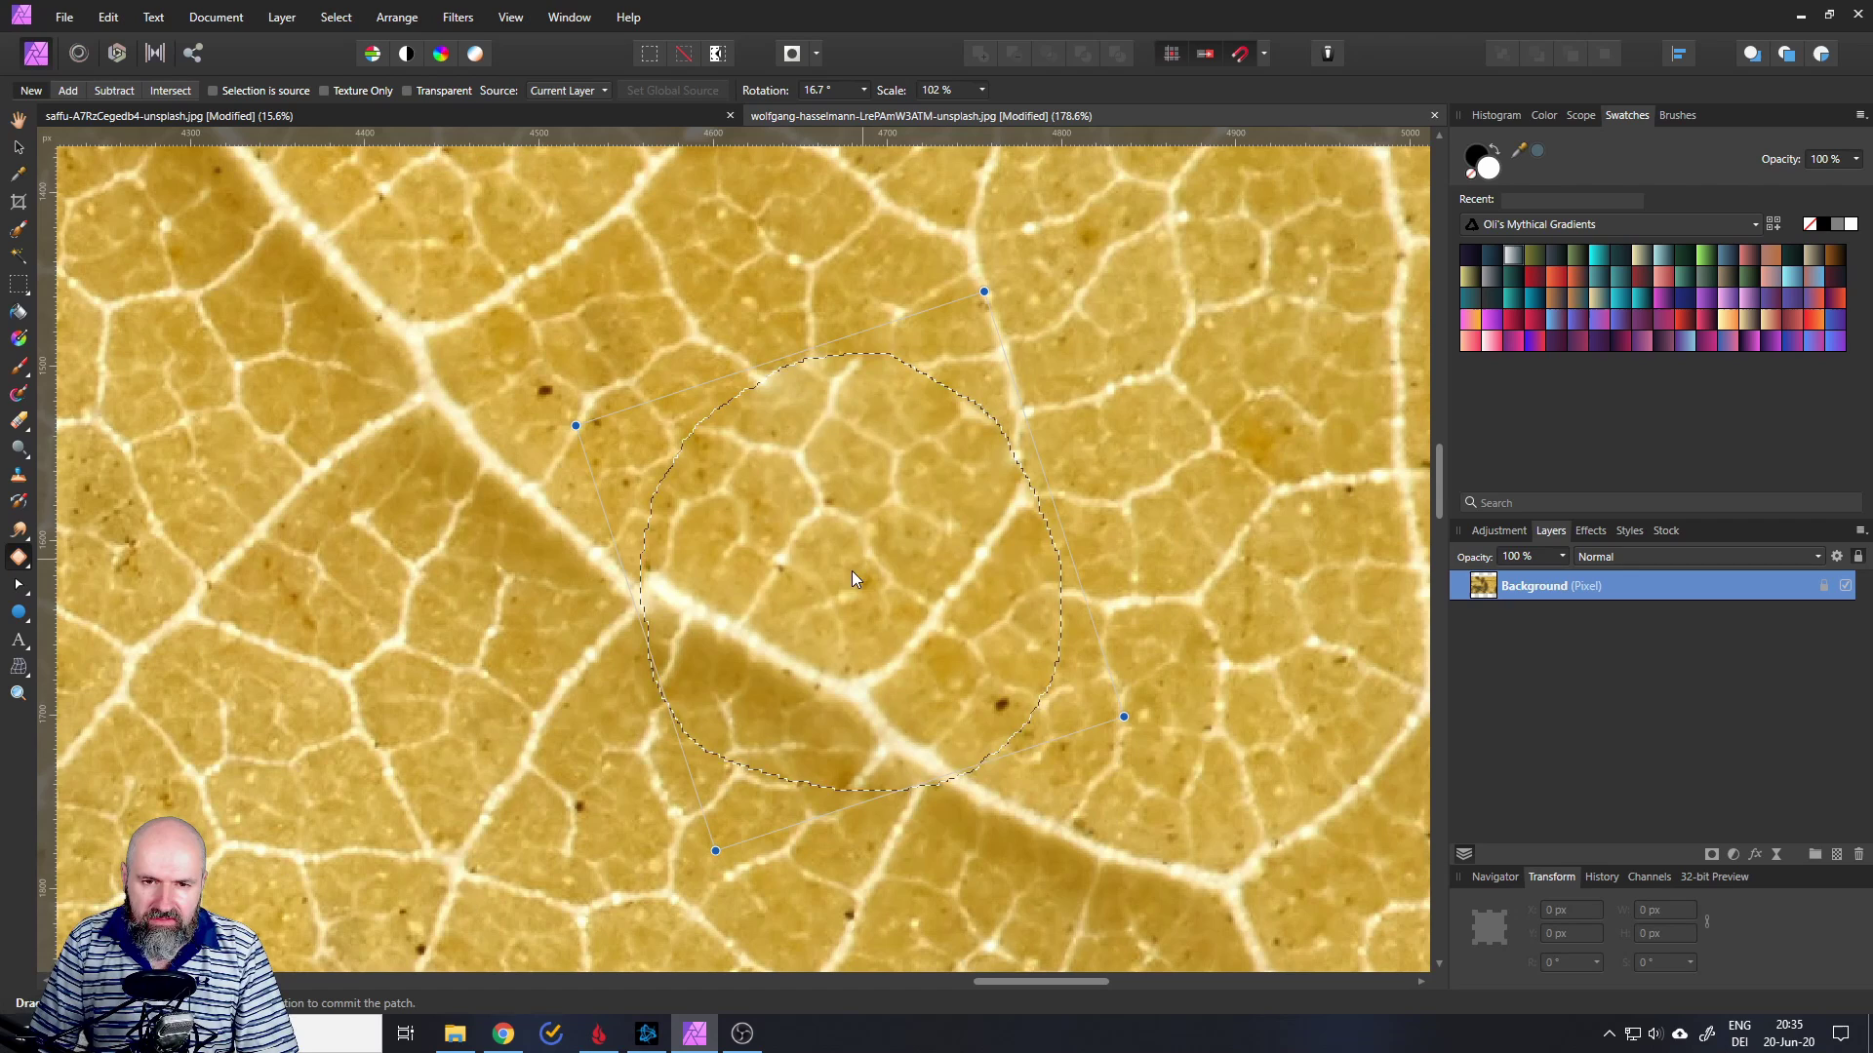
pyautogui.moveTo(851, 575)
pyautogui.mouseDown()
pyautogui.moveTo(794, 768)
pyautogui.moveTo(843, 548)
pyautogui.moveTo(844, 639)
pyautogui.moveTo(838, 587)
pyautogui.mouseUp()
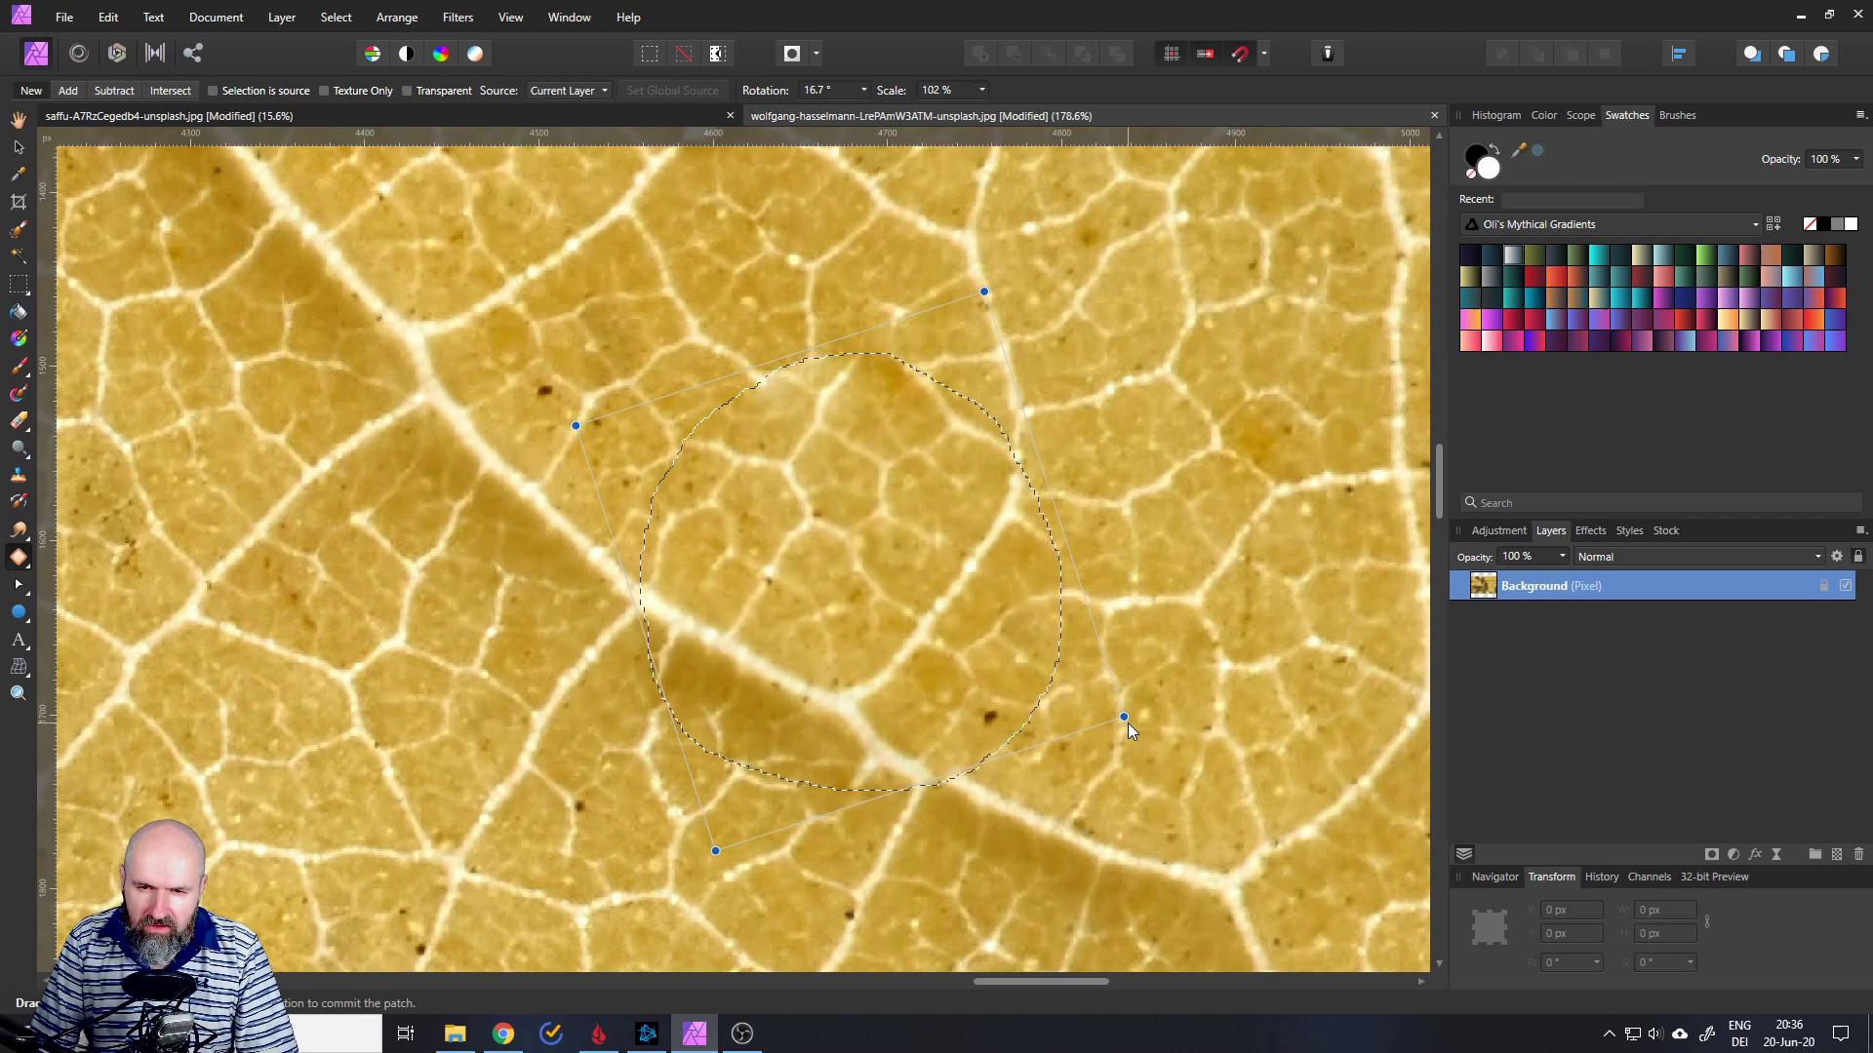
pyautogui.moveTo(1127, 715); pyautogui.dragTo(1126, 701)
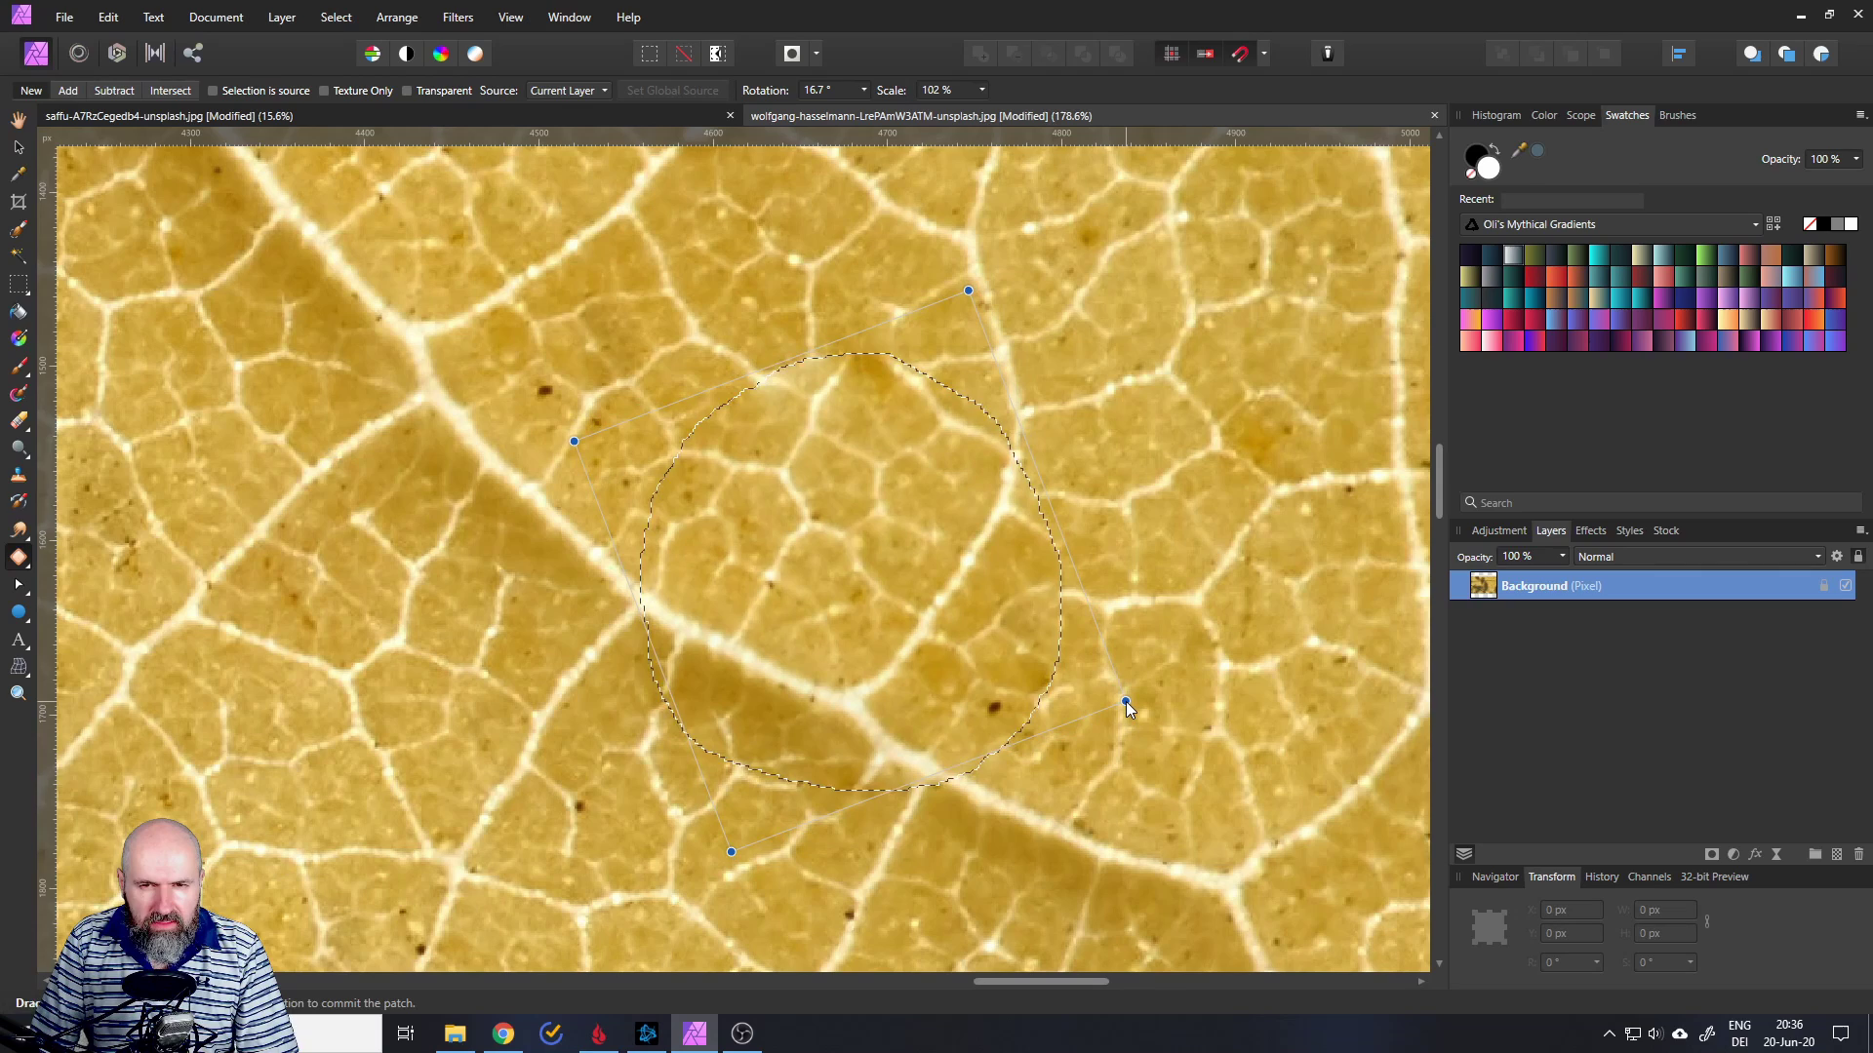
pyautogui.doubleClick(856, 765)
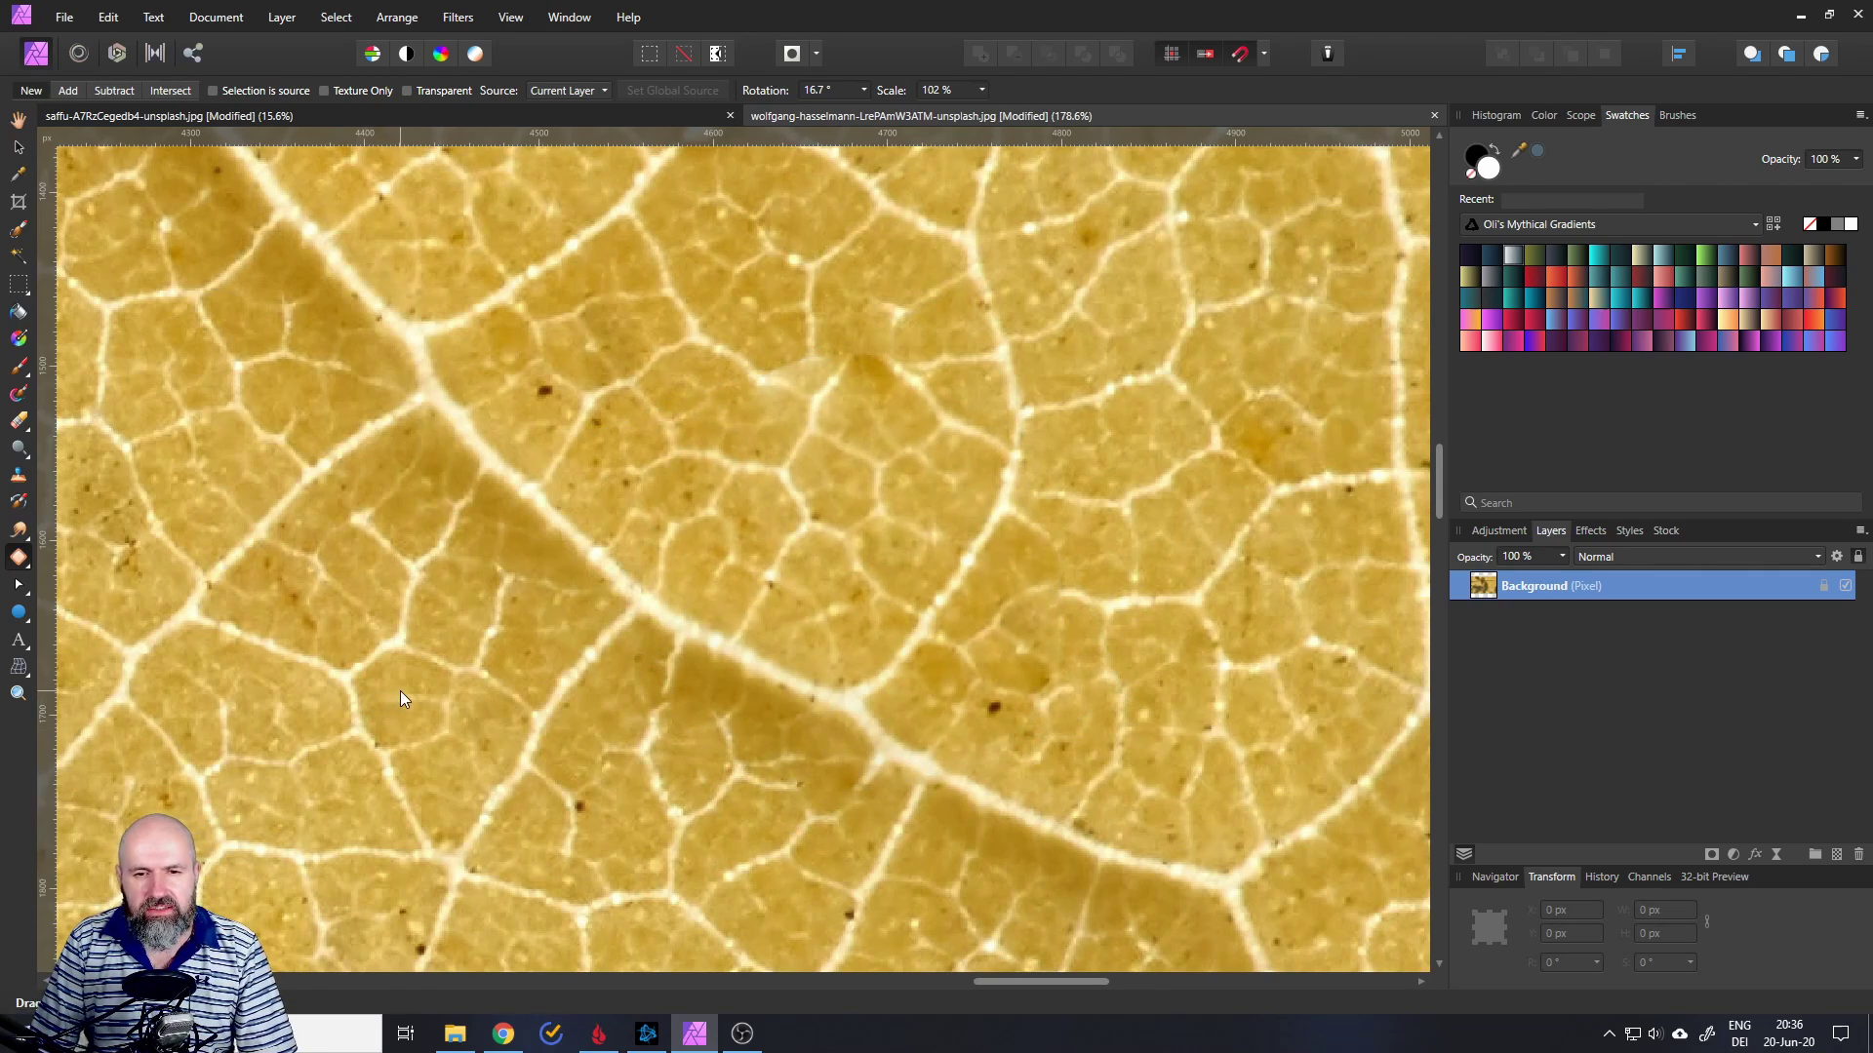
pyautogui.scroll(-8, 385, 593)
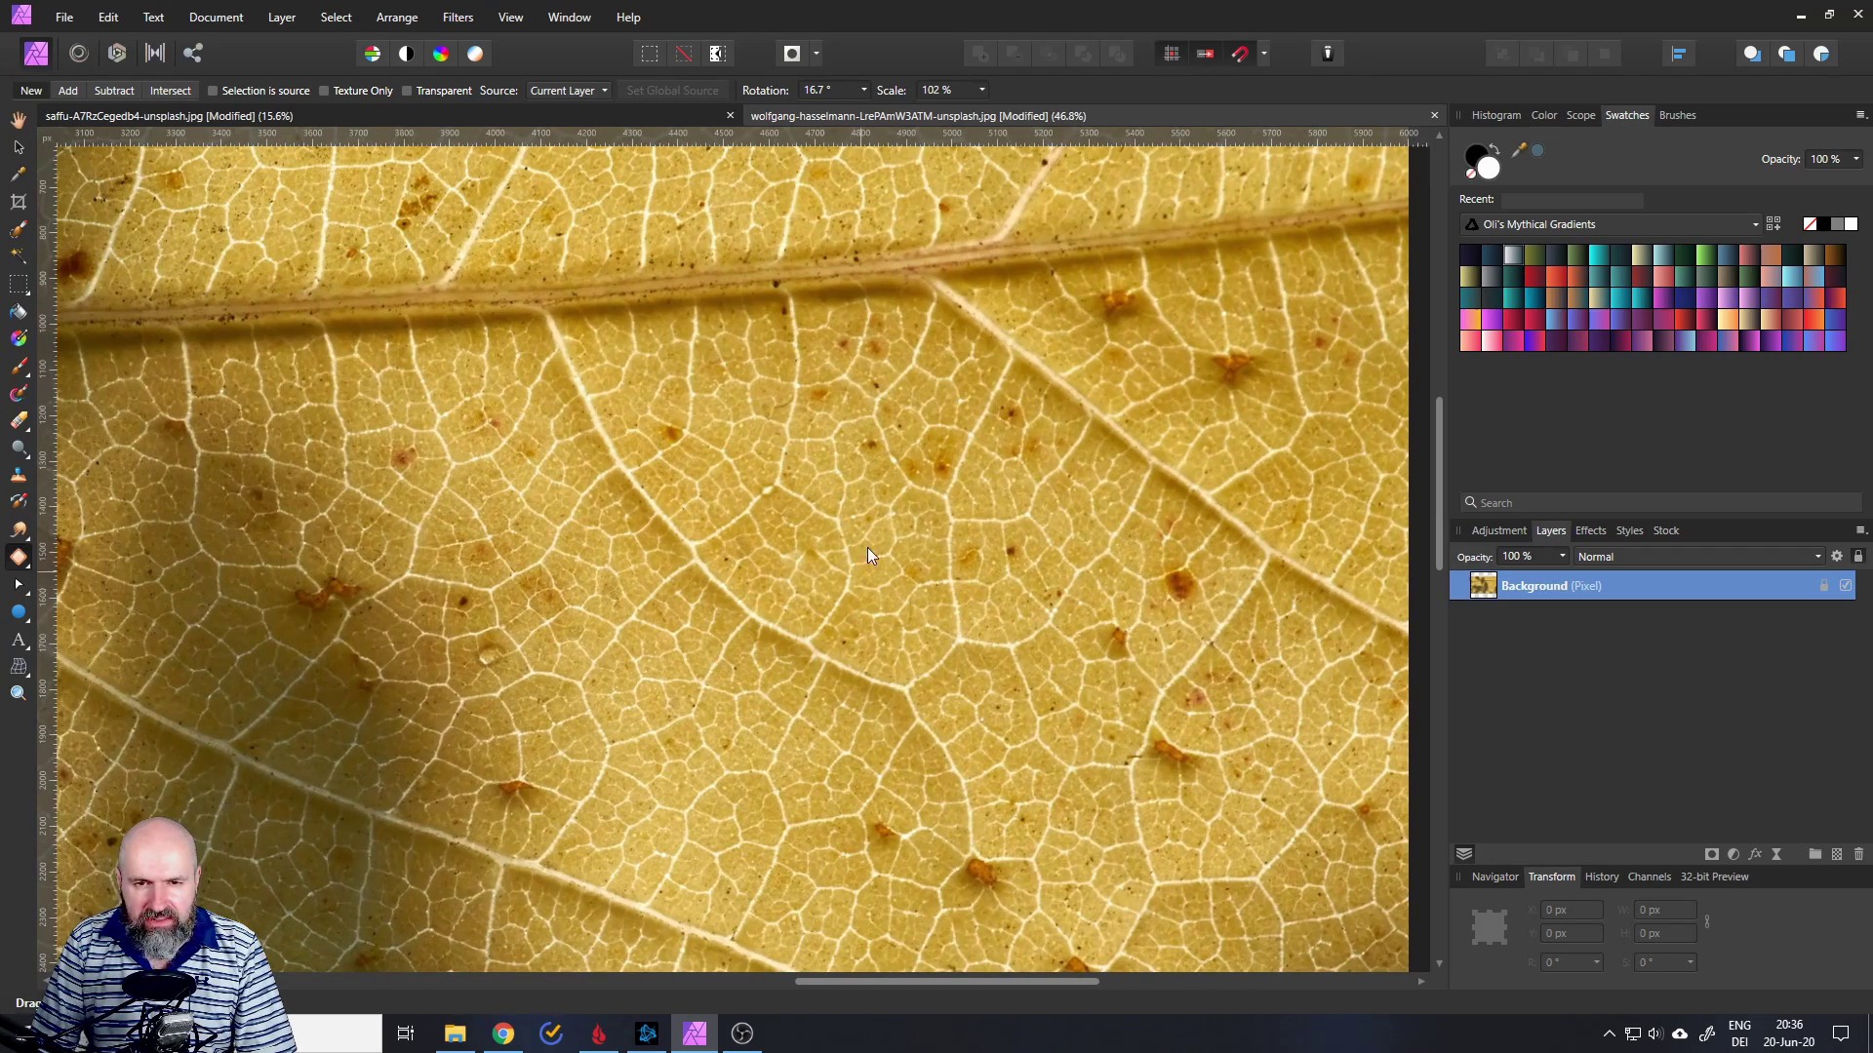
pyautogui.scroll(-1, 604, 667)
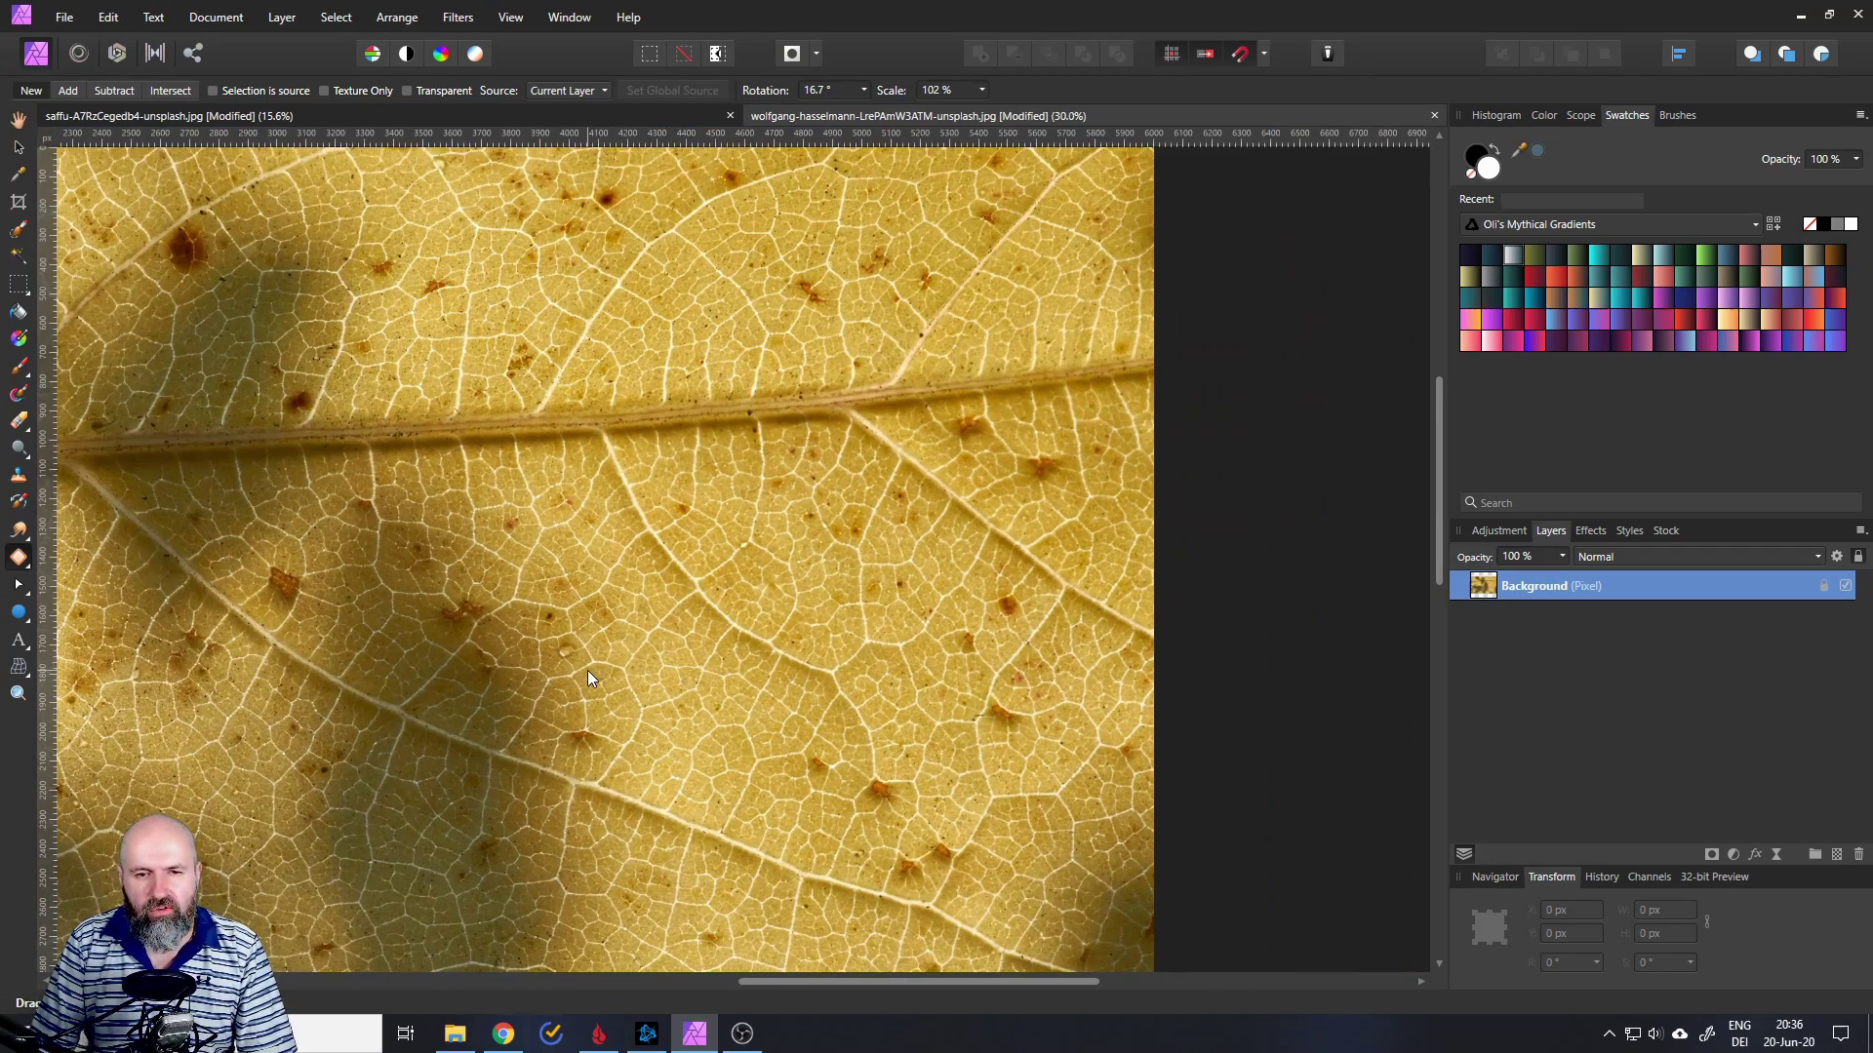
pyautogui.moveTo(579, 630); pyautogui.dragTo(833, 585)
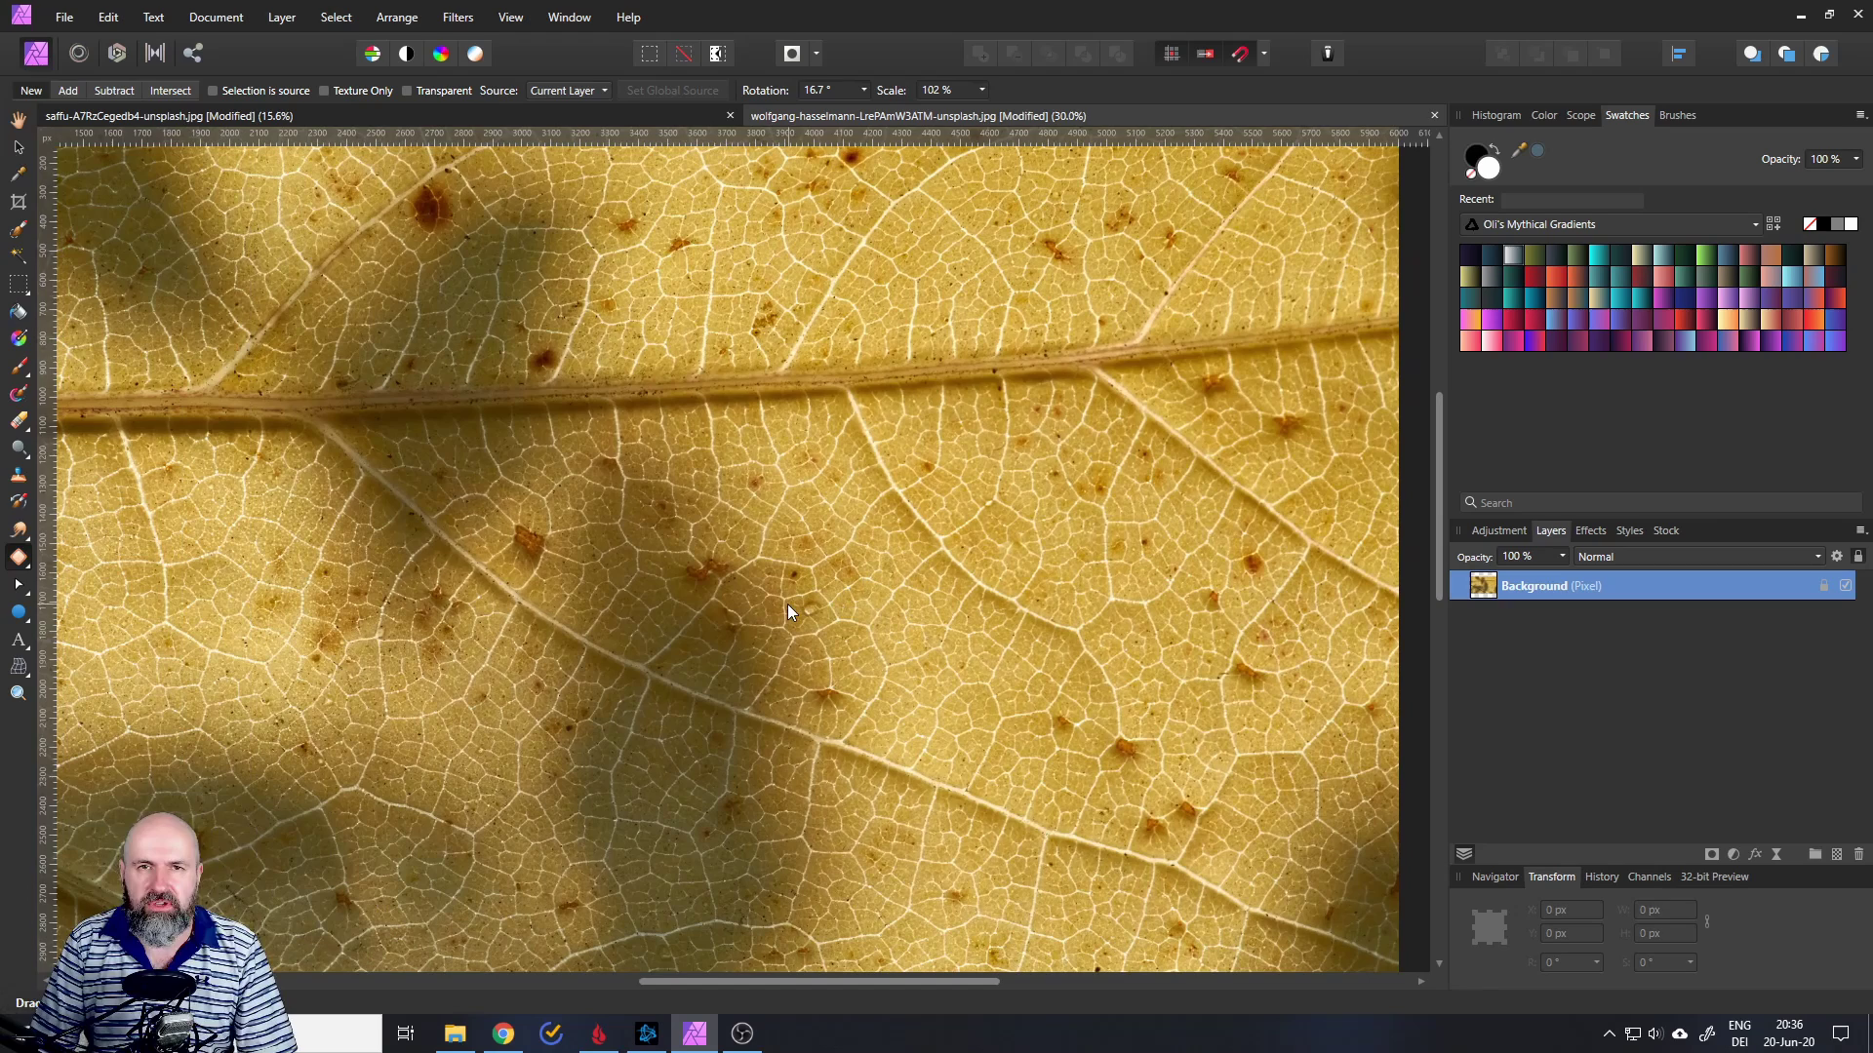